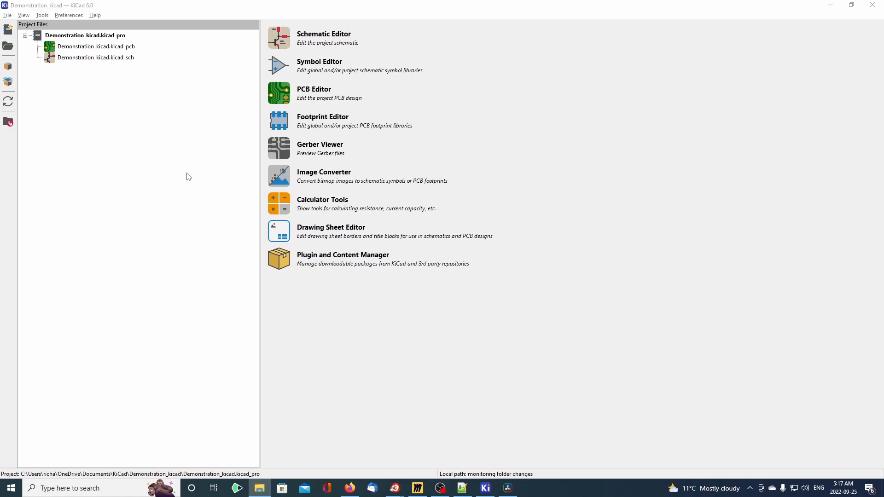
Open the project's schematic in the Schematic Editor and maximize its window.
{"action": "left_click", "coordinate": [151, 182]}
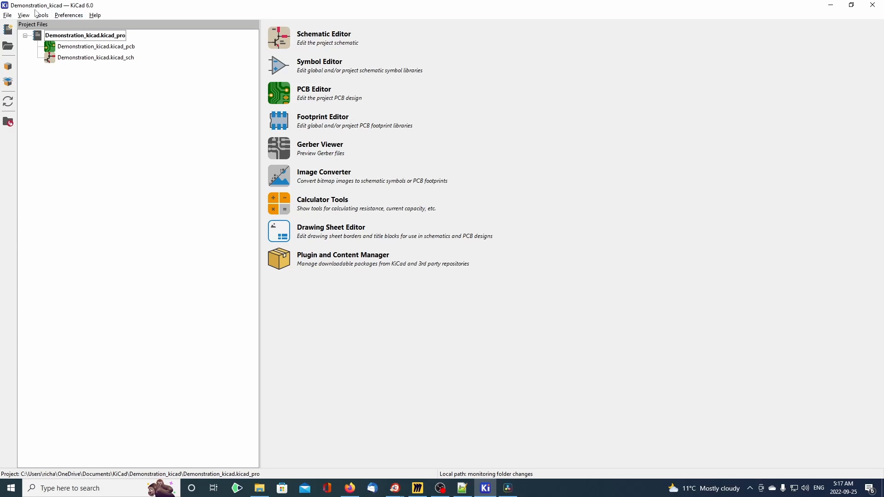
{"action": "left_click", "coordinate": [286, 43]}
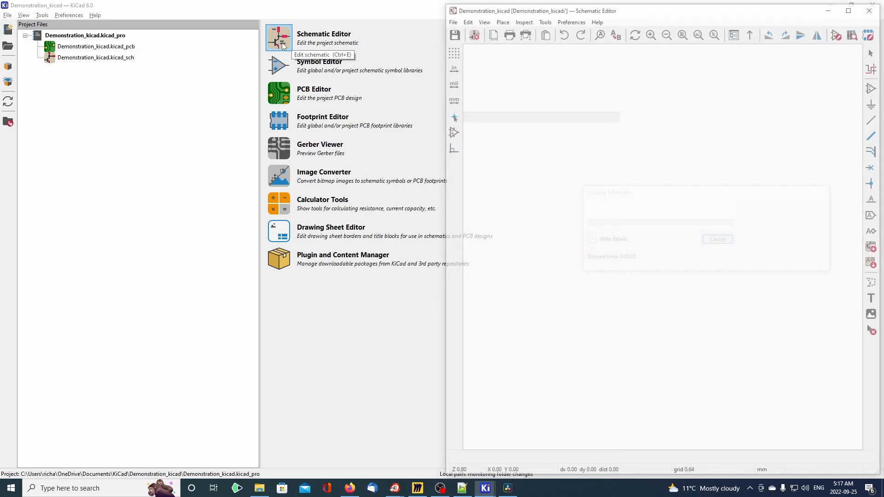
{"action": "double_click", "coordinate": [570, 10]}
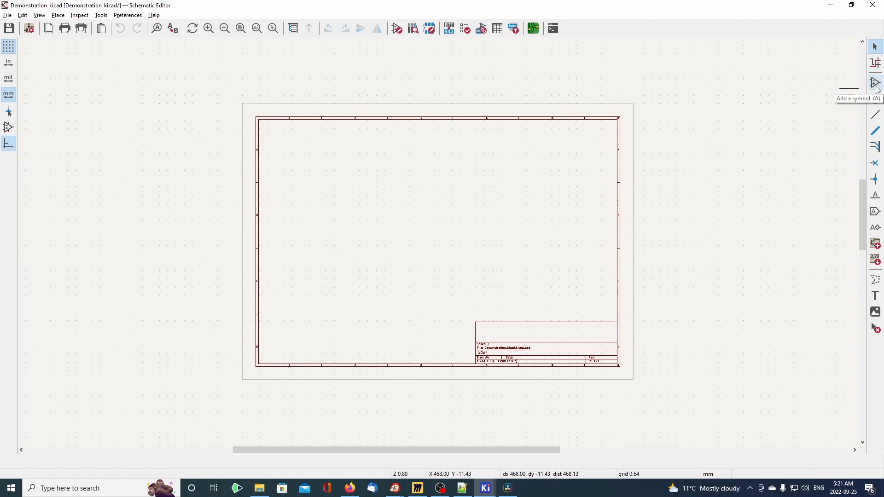
Place a multi-cell Battery symbol in the upper-left part of the sheet, at about X 87, Y 72 mm.
{"action": "left_click", "coordinate": [876, 83]}
{"action": "left_click", "coordinate": [666, 88]}
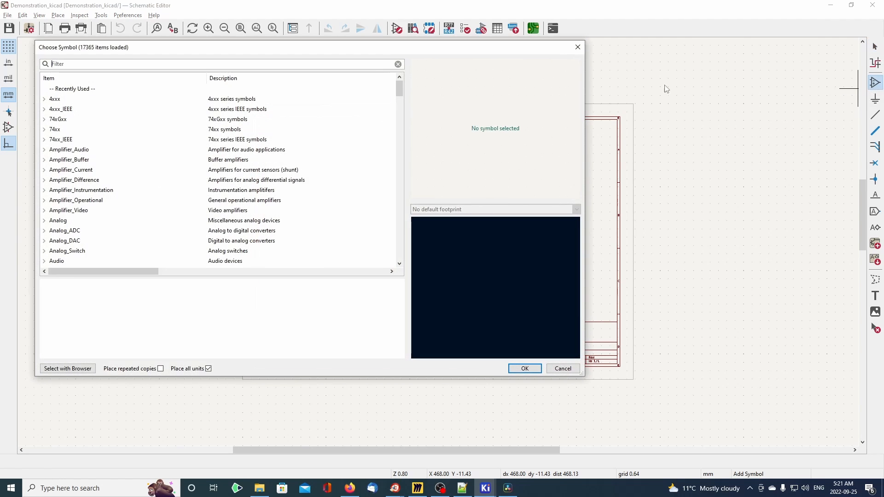
{"action": "type", "text": "battery"}
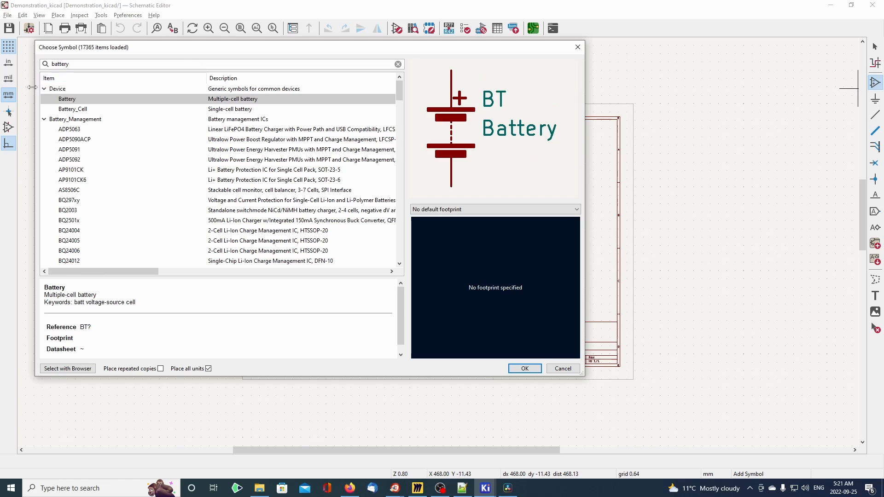
{"action": "double_click", "coordinate": [64, 100]}
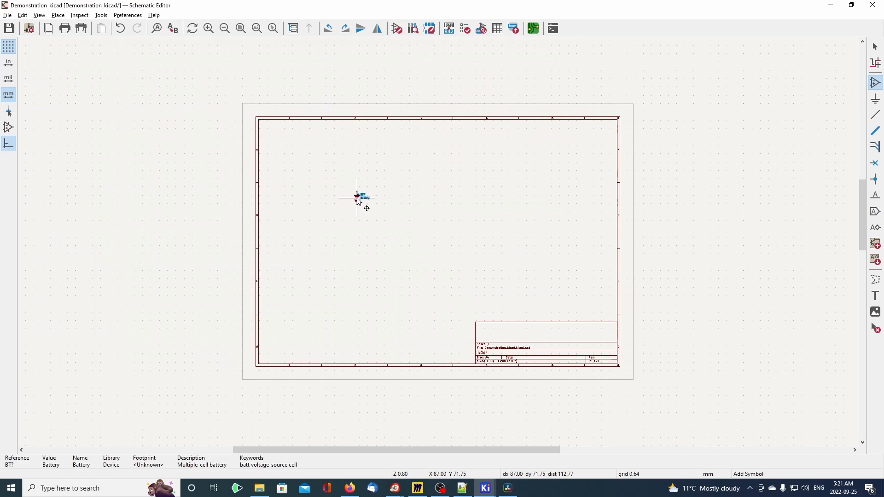
{"action": "left_click", "coordinate": [357, 199]}
{"action": "scroll", "coordinate": [355, 198], "scroll_direction": "up", "scroll_amount": 3}
{"action": "middle_click_drag", "start_coordinate": [542, 244], "coordinate": [473, 227]}
Place a resistor symbol (R) from the Device library, rotated horizontally, above and to the right of the battery.
{"action": "left_click", "coordinate": [875, 83]}
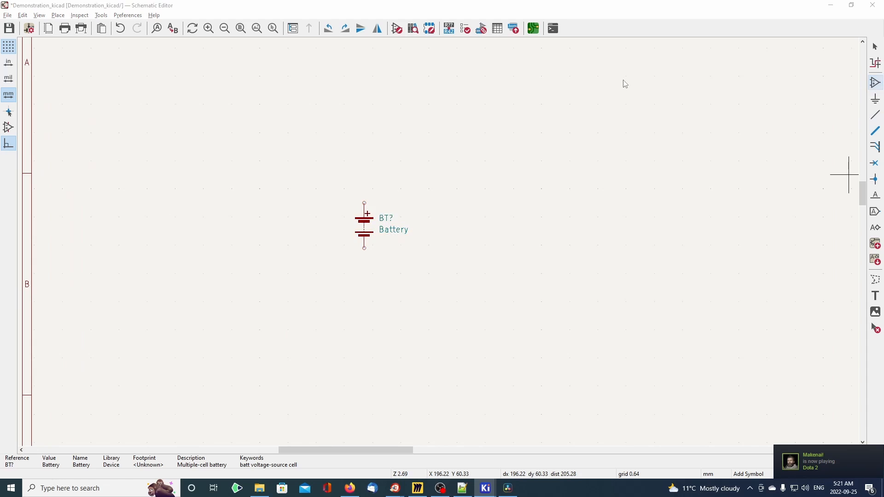
{"action": "type", "text": "r"}
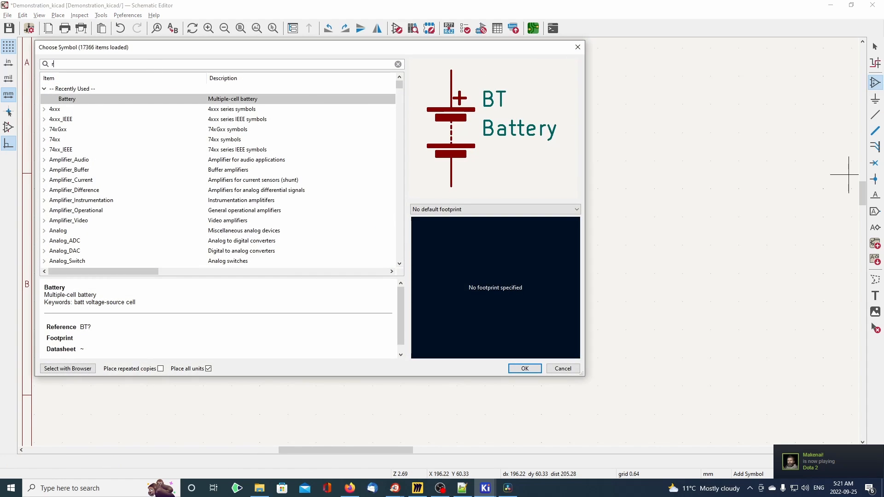
{"action": "type", "text": "esisto"}
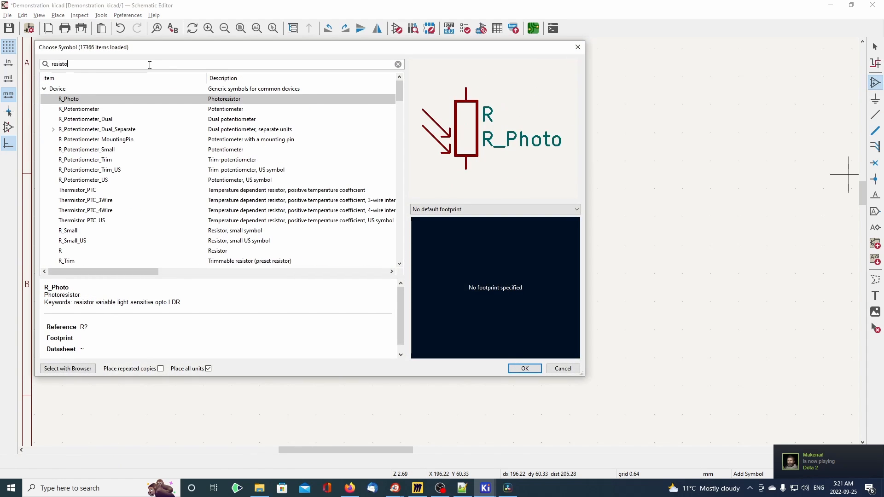
{"action": "left_click", "coordinate": [82, 252]}
{"action": "double_click", "coordinate": [78, 254]}
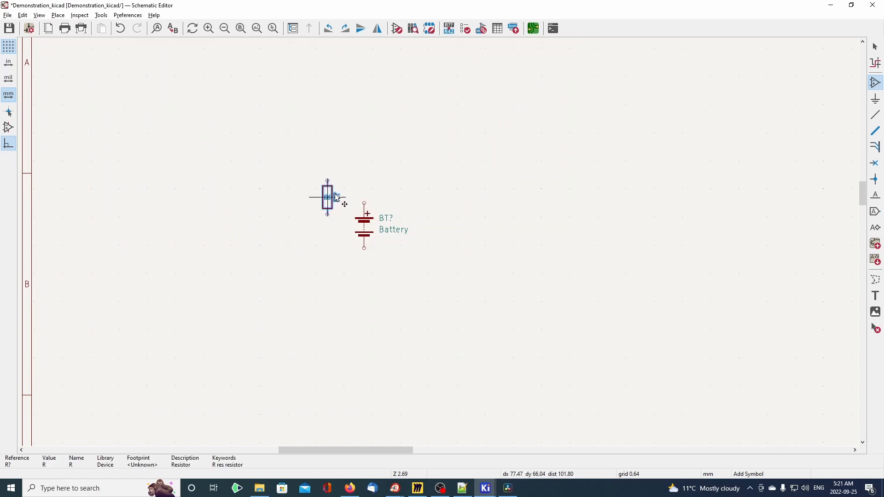
{"action": "left_click", "coordinate": [441, 183]}
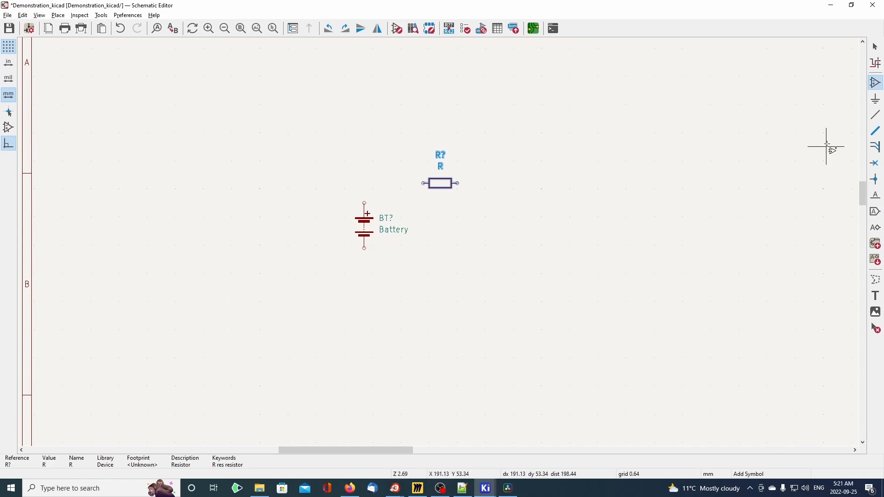
Place an LED symbol from the Device library, rotated to point downward, below and to the right of the resistor.
{"action": "left_click", "coordinate": [877, 84]}
{"action": "left_click", "coordinate": [776, 100]}
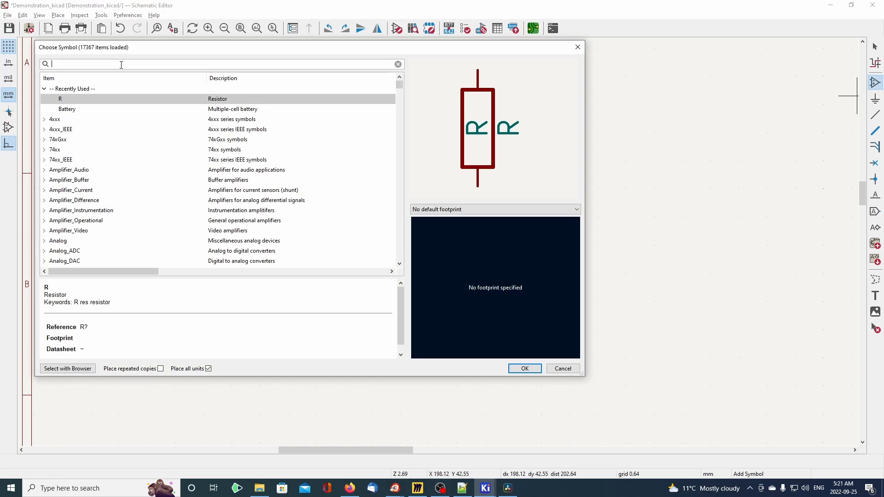
{"action": "type", "text": "led"}
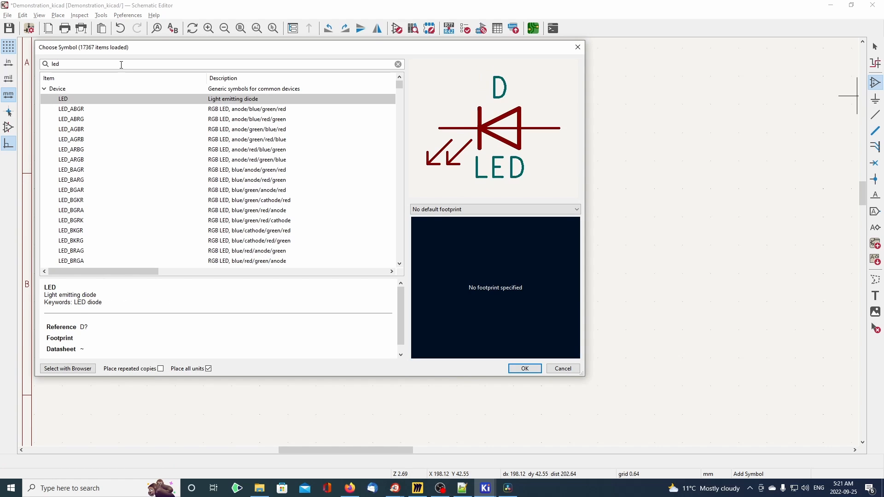
{"action": "double_click", "coordinate": [92, 99]}
{"action": "key", "text": "r"}
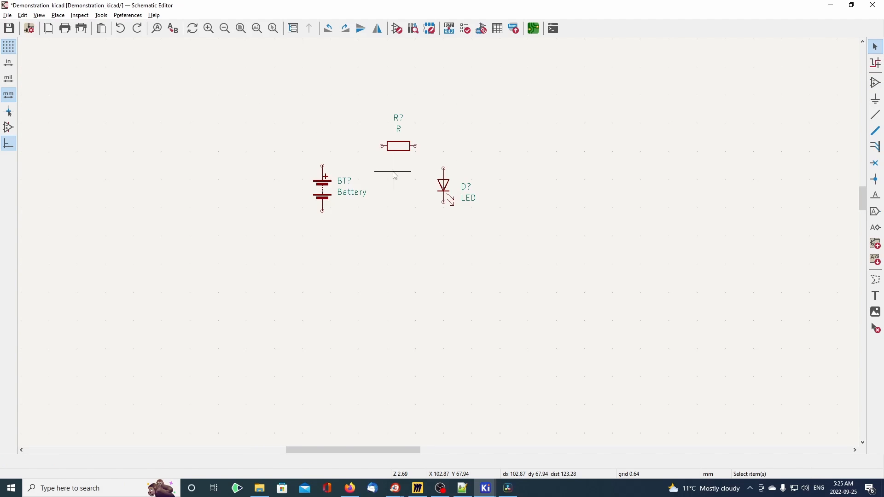
Wire the battery's positive pin to the resistor and the resistor's other pin to the LED's upper pin.
{"action": "left_click", "coordinate": [877, 117]}
{"action": "scroll", "coordinate": [497, 57], "scroll_direction": "up", "scroll_amount": 2}
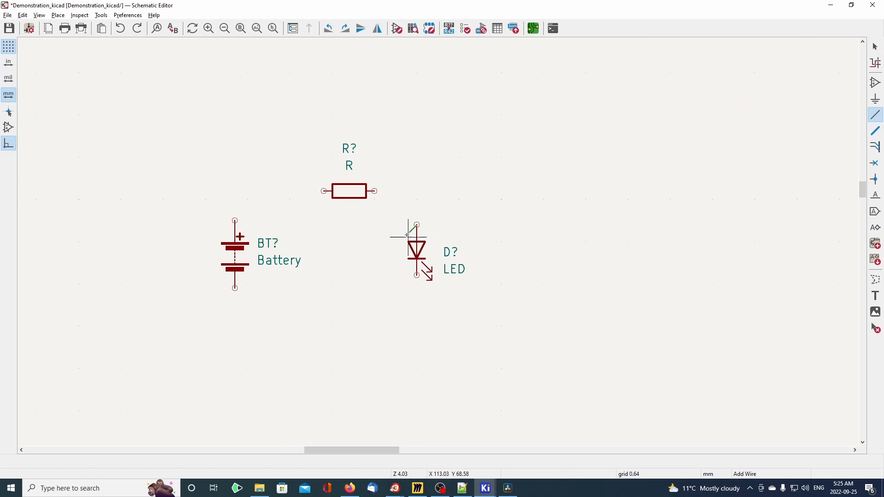
{"action": "left_click", "coordinate": [235, 220]}
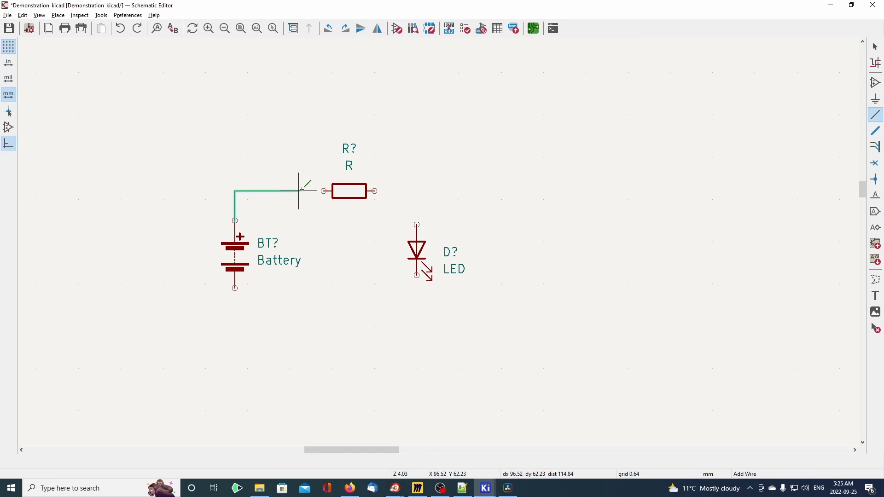
{"action": "left_click", "coordinate": [324, 191]}
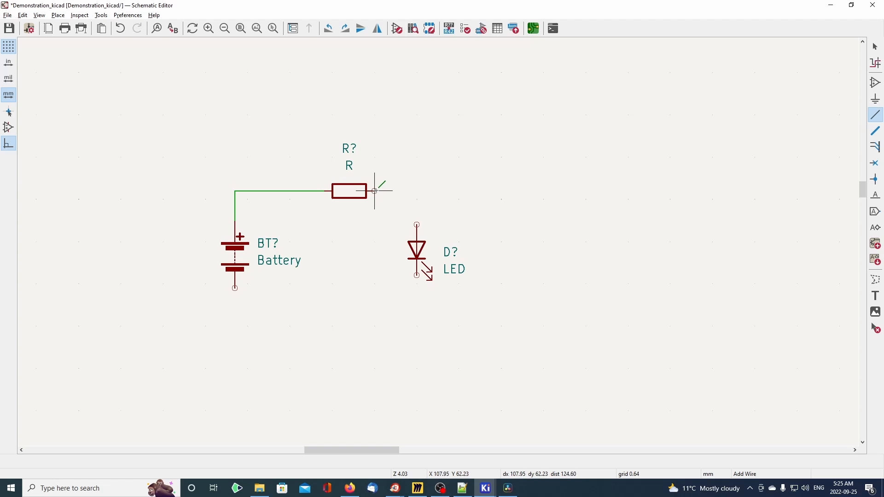
{"action": "left_click", "coordinate": [417, 225]}
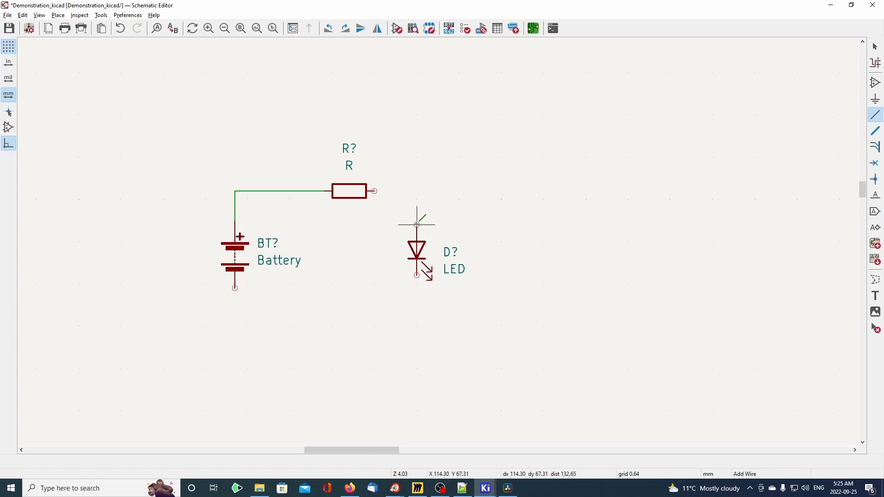
{"action": "left_click", "coordinate": [375, 191]}
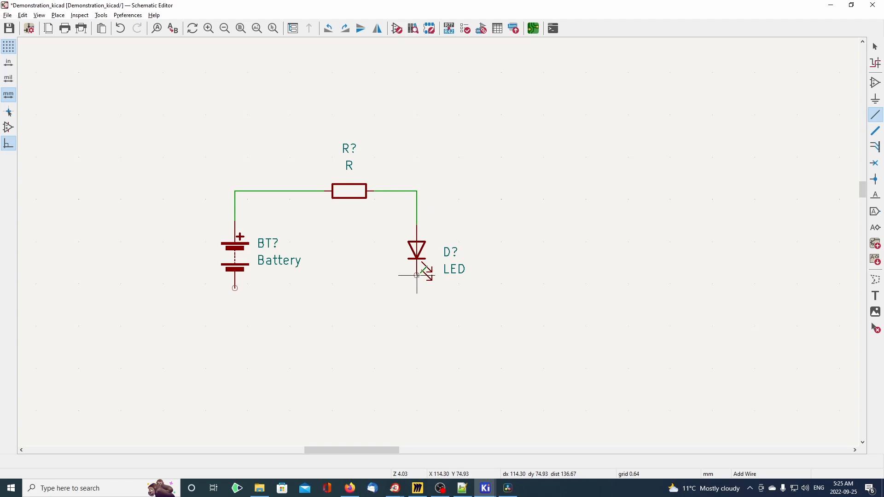
Wire the LED's lower pin around the underside of the circuit to the battery's negative pin, closing the loop.
{"action": "left_click", "coordinate": [416, 276]}
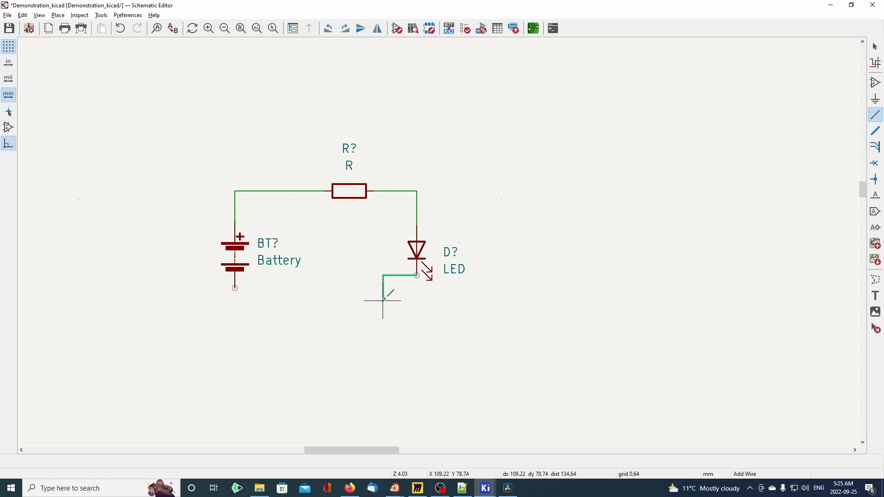
{"action": "left_click", "coordinate": [417, 314]}
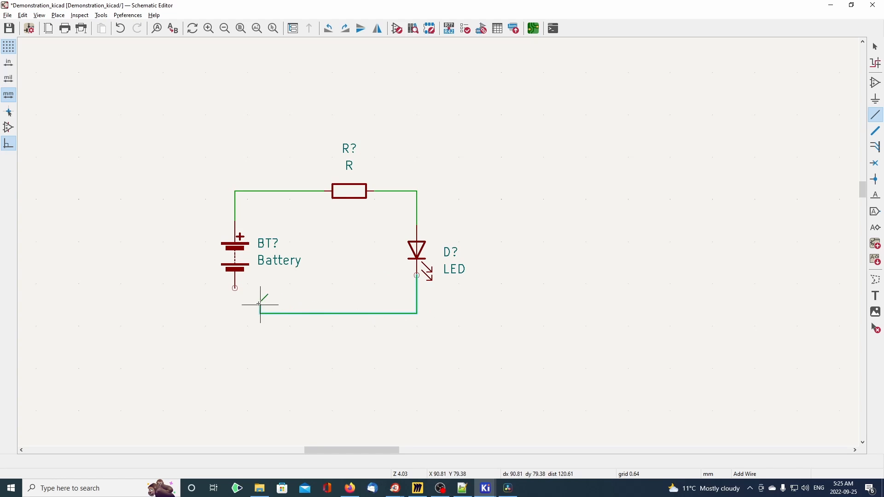
{"action": "left_click", "coordinate": [235, 288]}
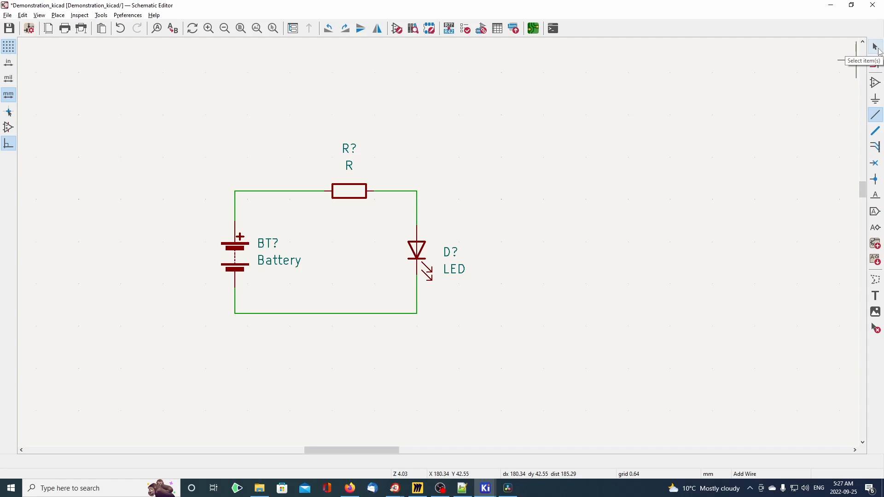
{"action": "left_click", "coordinate": [876, 47]}
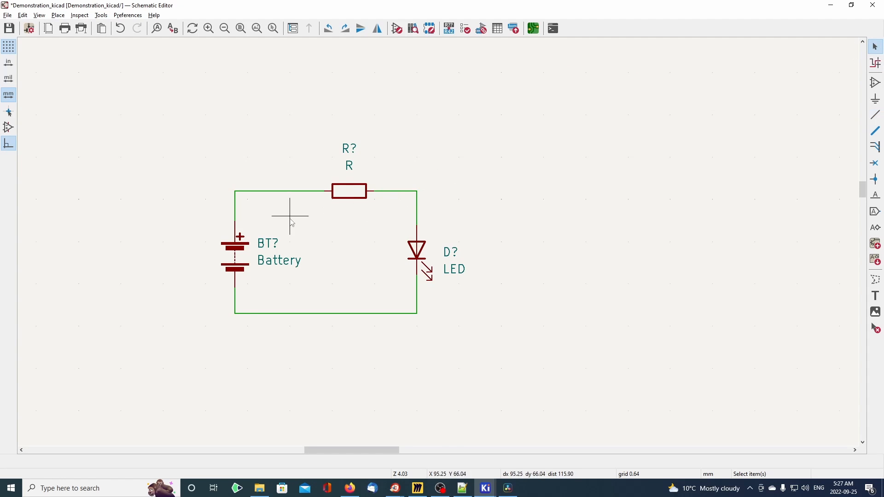
Set the battery symbol's value to 3V.
{"action": "double_click", "coordinate": [238, 251]}
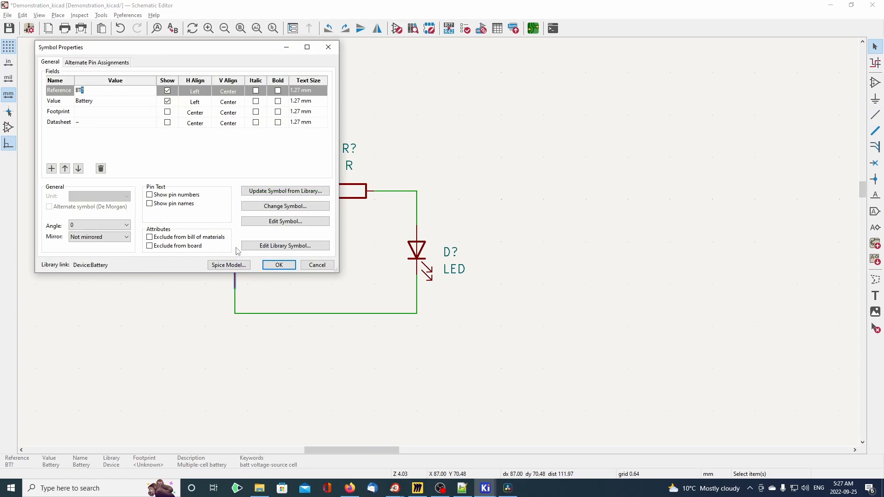
{"action": "double_click", "coordinate": [99, 101]}
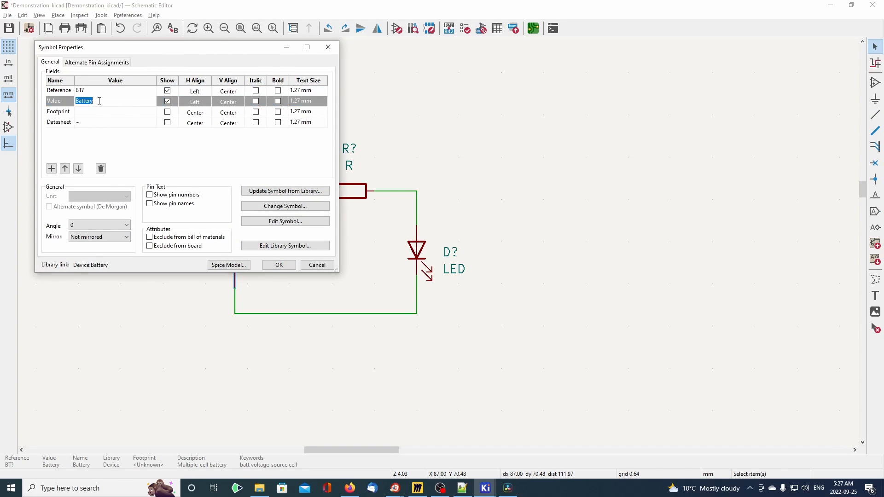
{"action": "type", "text": "3V"}
{"action": "left_click", "coordinate": [279, 264]}
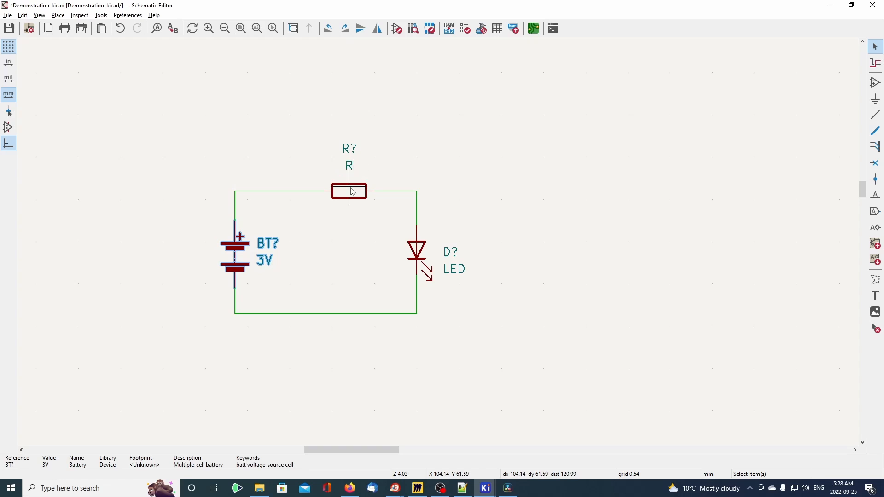
Set the resistor symbol's value to 200.
{"action": "double_click", "coordinate": [353, 192]}
{"action": "double_click", "coordinate": [95, 105]}
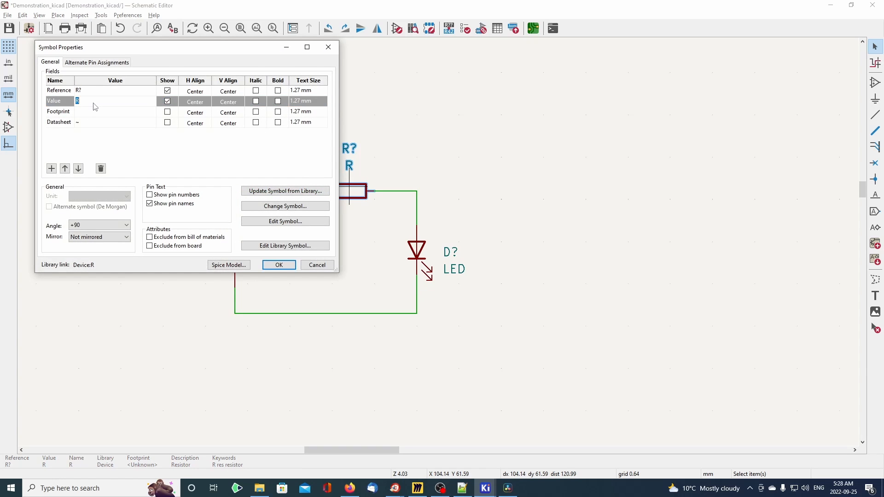
{"action": "key", "text": "Return"}
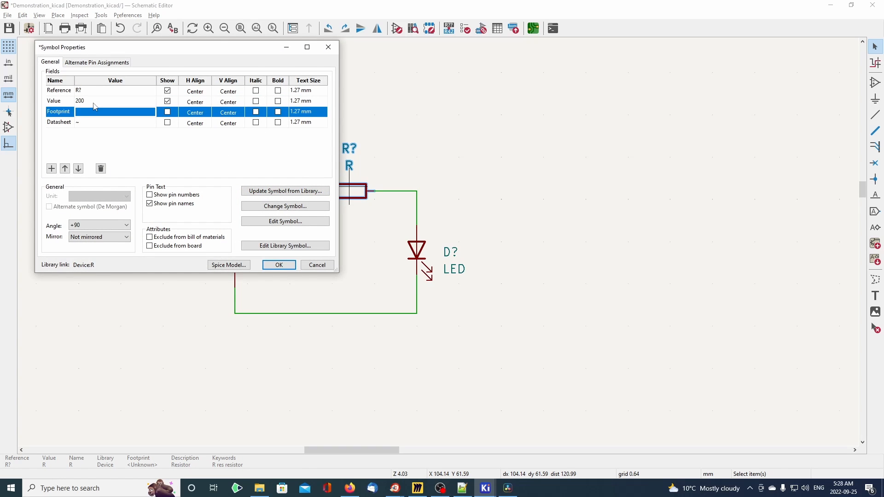
{"action": "left_click", "coordinate": [279, 265]}
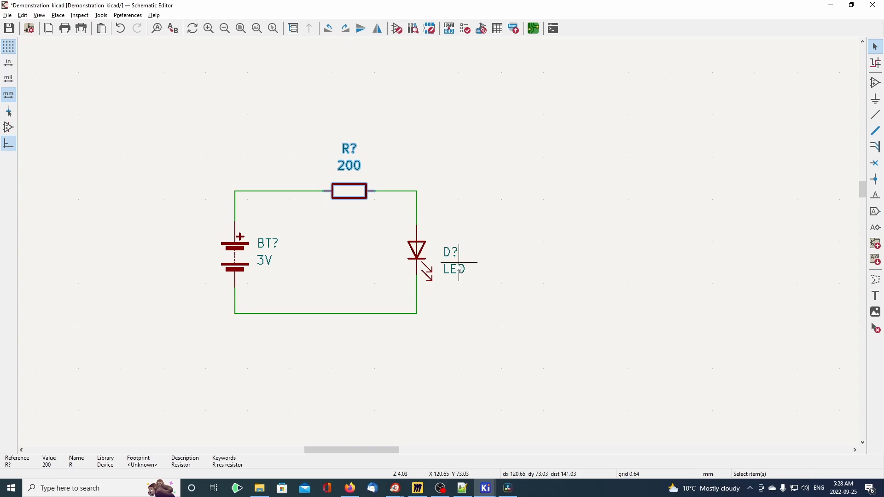
Set the LED symbol's value to White.
{"action": "left_click", "coordinate": [423, 255]}
{"action": "double_click", "coordinate": [423, 254]}
{"action": "left_click", "coordinate": [98, 105]}
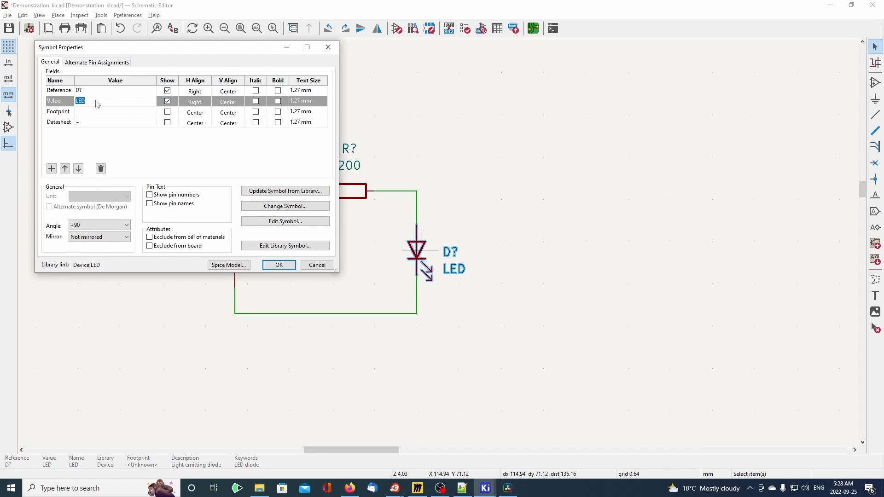
{"action": "type", "text": "White"}
{"action": "left_click", "coordinate": [279, 265]}
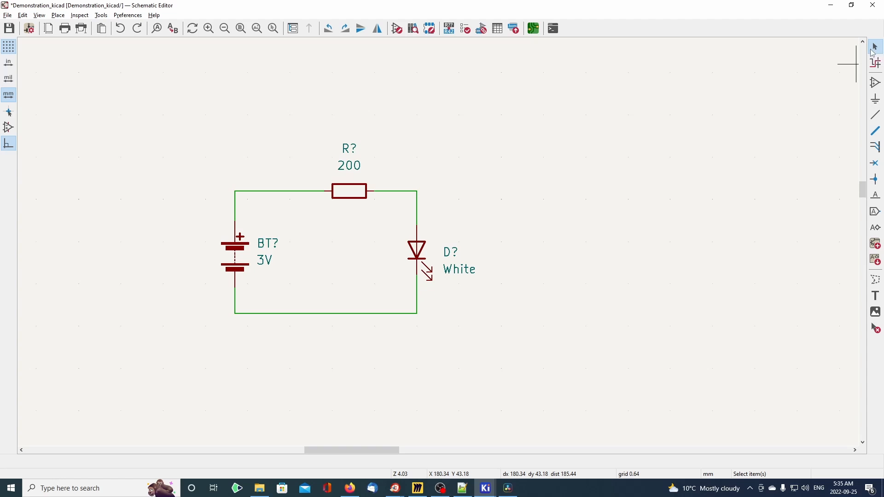
Assign the BatteryHolder_Keystone_2462_2xAA footprint from the Battery library to the battery symbol.
{"action": "middle_click_drag", "start_coordinate": [417, 220], "coordinate": [438, 184]}
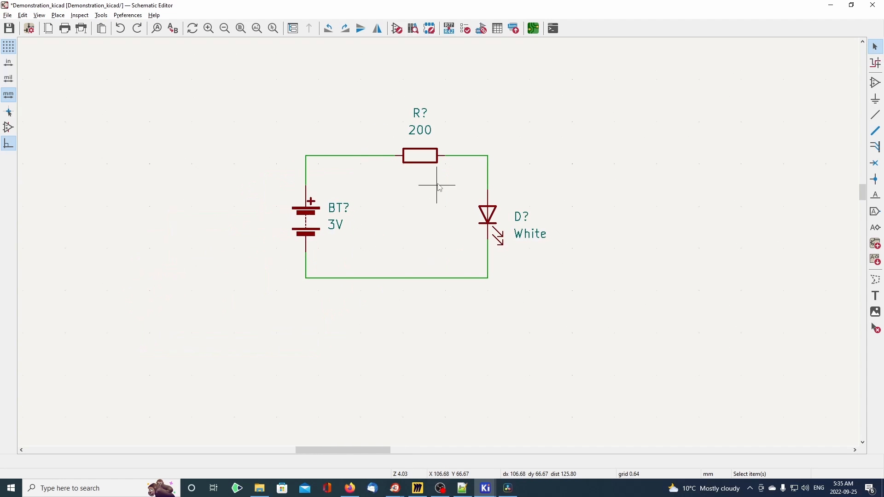
{"action": "double_click", "coordinate": [313, 215]}
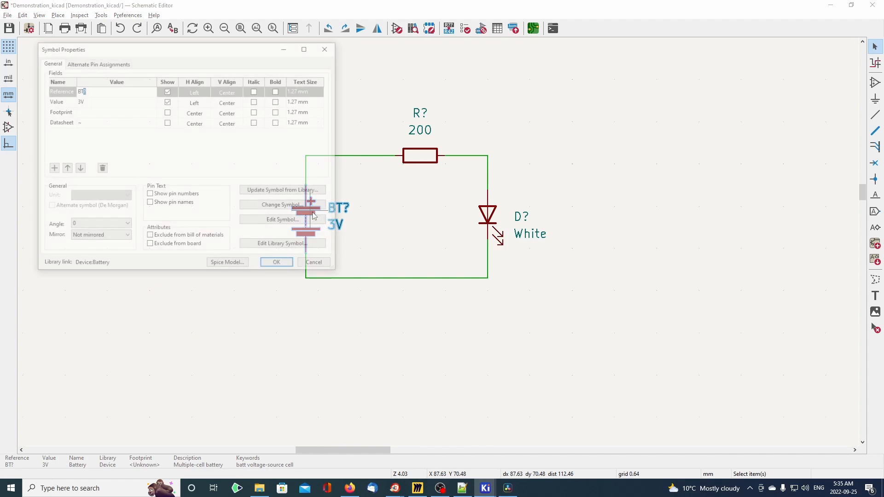
{"action": "left_click", "coordinate": [128, 113]}
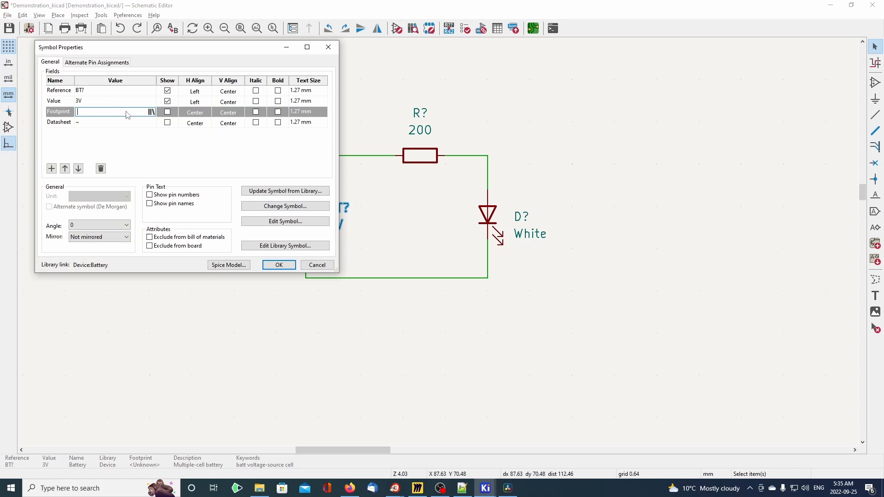
{"action": "left_click", "coordinate": [151, 112]}
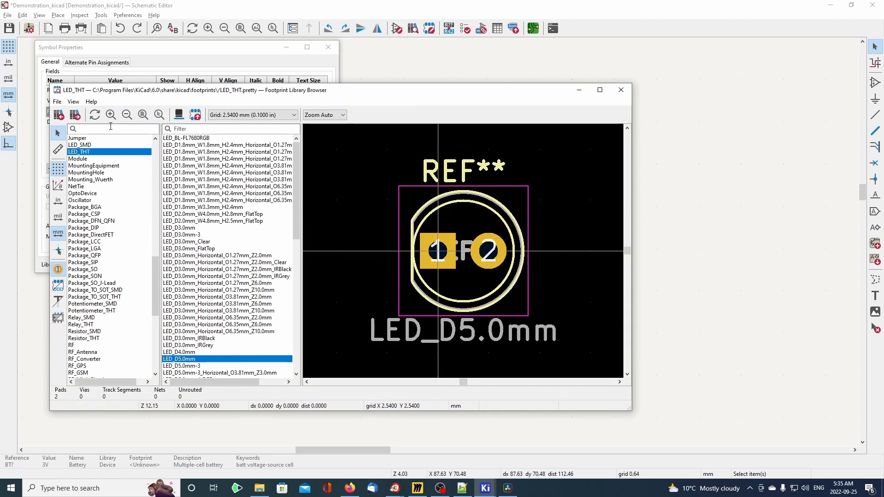
{"action": "type", "text": "batter"}
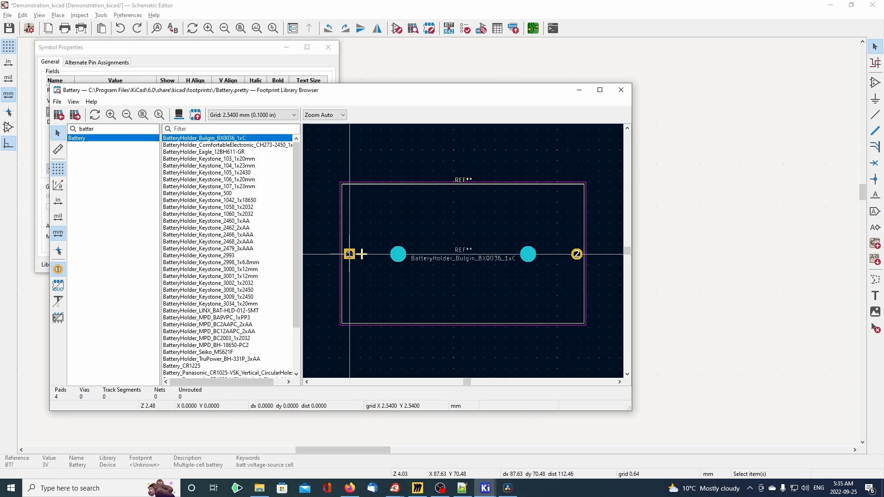
{"action": "left_click", "coordinate": [247, 228]}
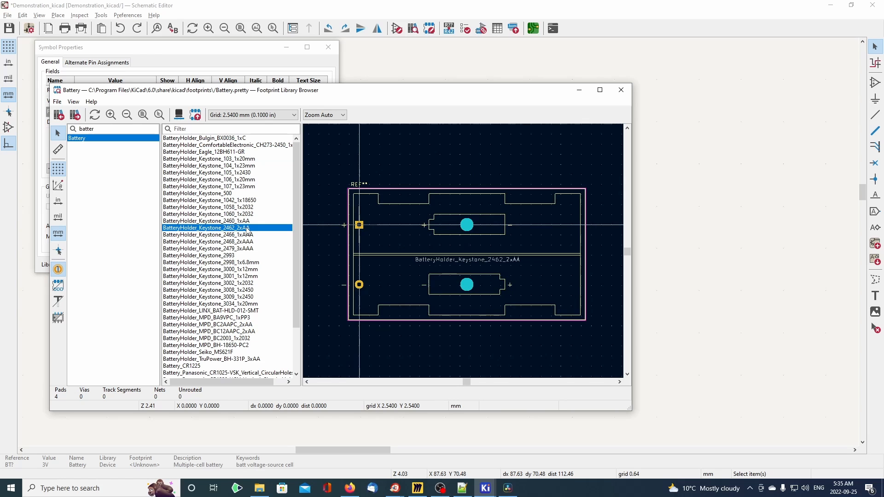
{"action": "double_click", "coordinate": [248, 228]}
{"action": "left_click", "coordinate": [280, 267]}
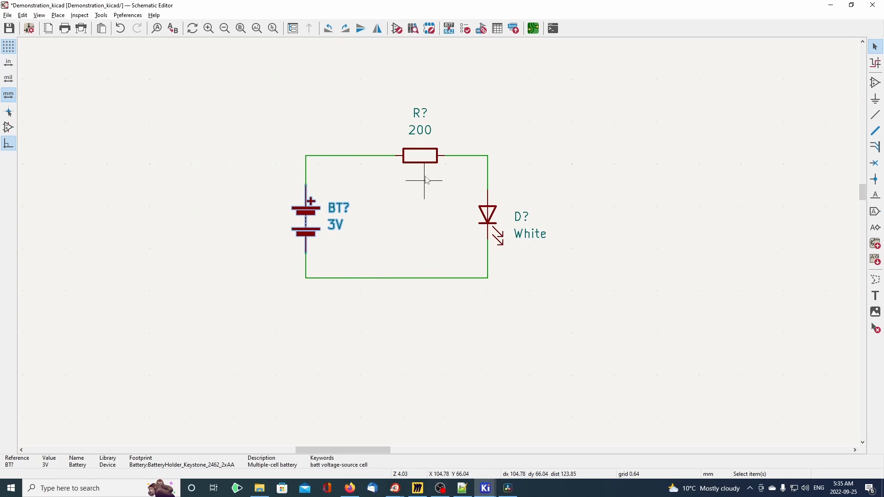
Assign the R_Axial_Power_L20.0mm_W6.4mm_P22.40mm footprint from the Resistor_THT library to the resistor symbol.
{"action": "double_click", "coordinate": [428, 164]}
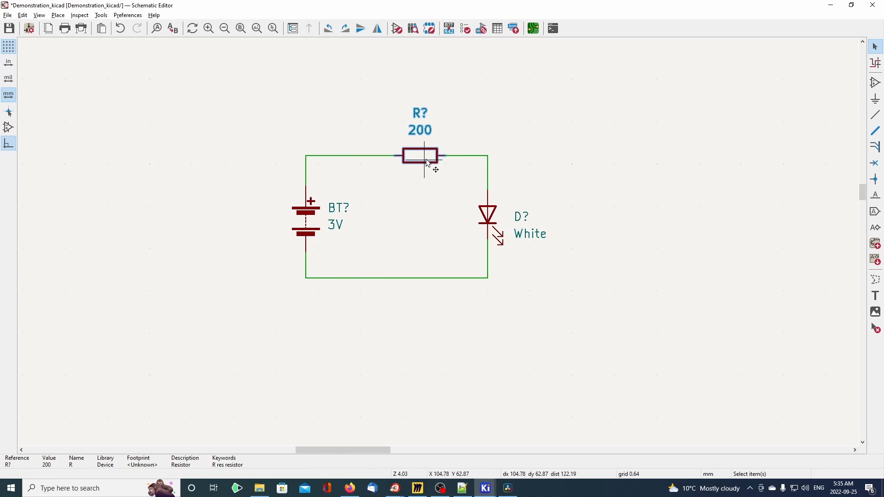
{"action": "left_click", "coordinate": [136, 112]}
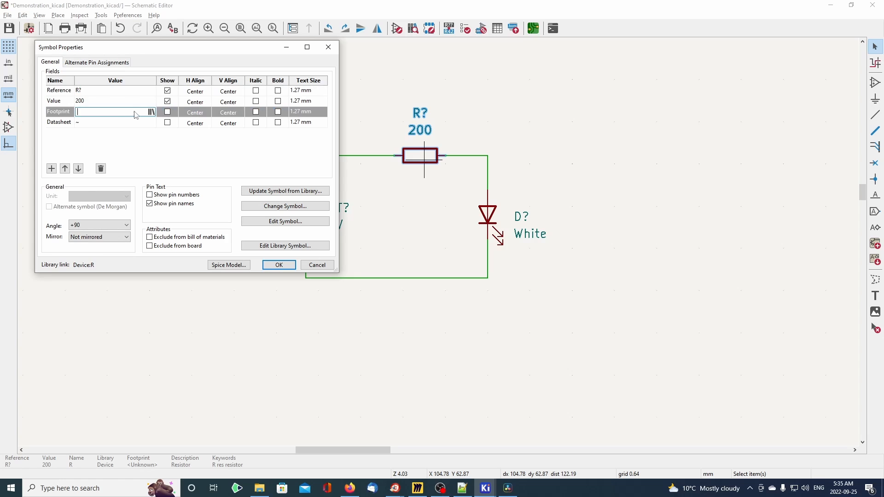
{"action": "left_click", "coordinate": [151, 112]}
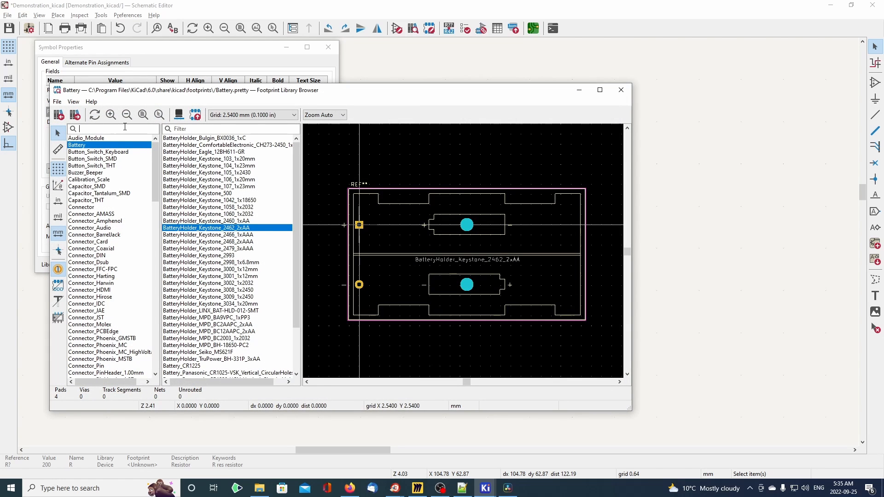
{"action": "type", "text": "resis"}
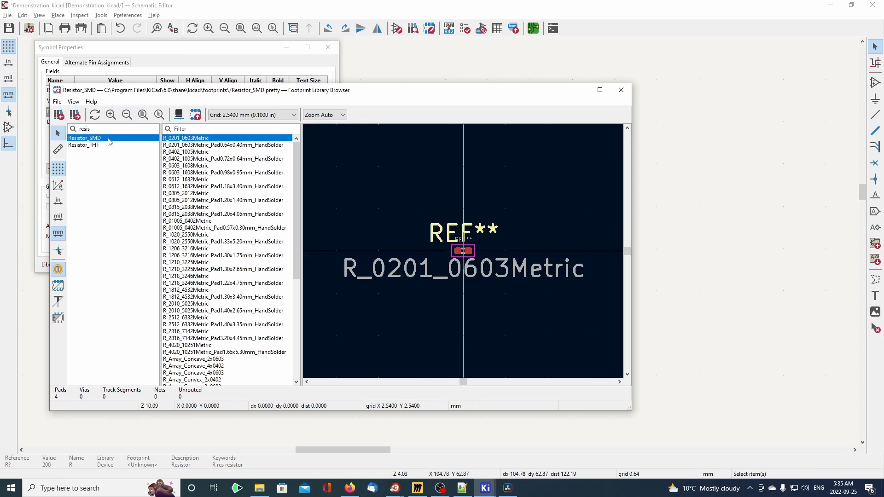
{"action": "left_click", "coordinate": [102, 146]}
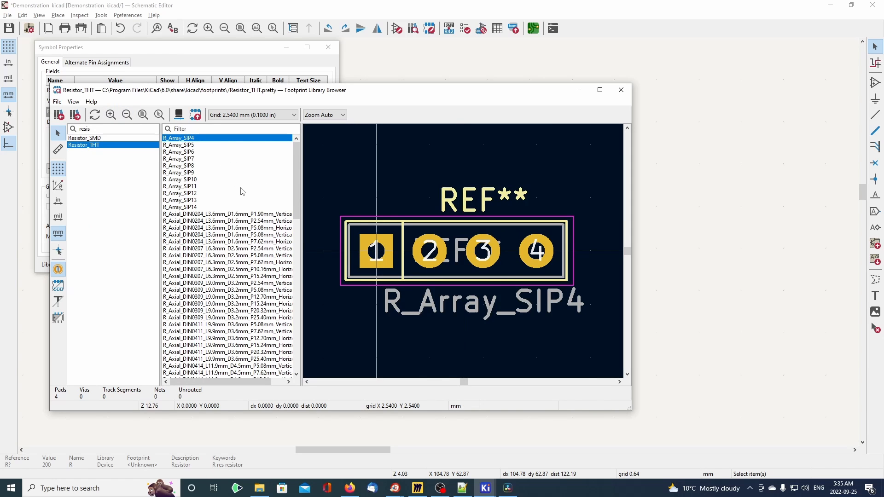
{"action": "scroll", "coordinate": [245, 276], "scroll_direction": "down", "scroll_amount": 12}
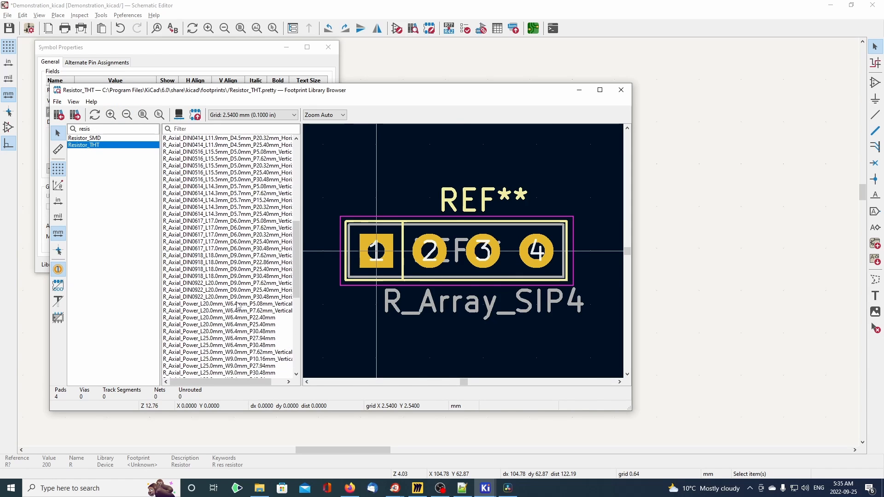
{"action": "left_click", "coordinate": [238, 300]}
{"action": "left_click", "coordinate": [248, 319]}
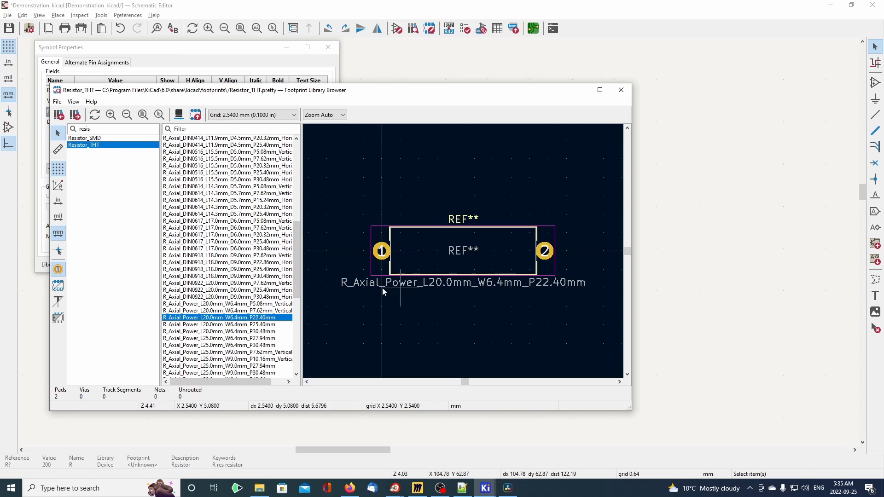
{"action": "double_click", "coordinate": [267, 318]}
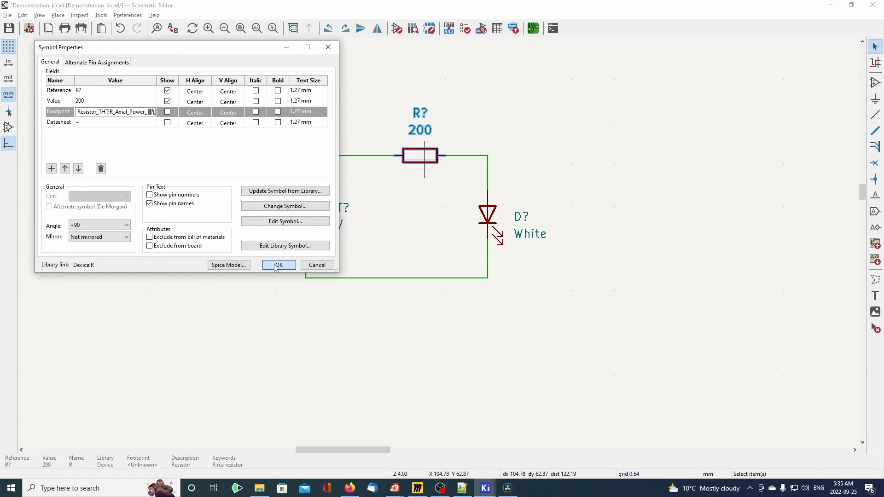
{"action": "left_click", "coordinate": [279, 265]}
Assign the LED_D5.0mm footprint from the LED_THT library to the LED symbol.
{"action": "double_click", "coordinate": [494, 216]}
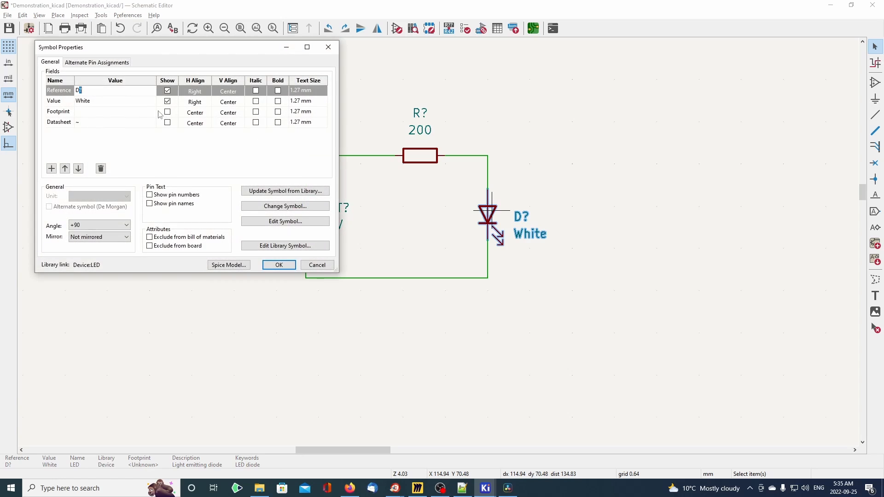
{"action": "left_click", "coordinate": [108, 112]}
{"action": "left_click", "coordinate": [151, 112]}
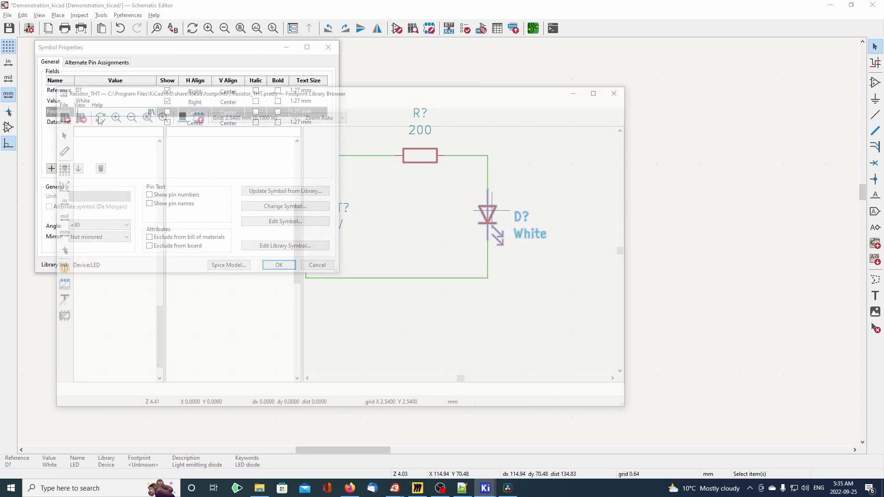
{"action": "type", "text": "led"}
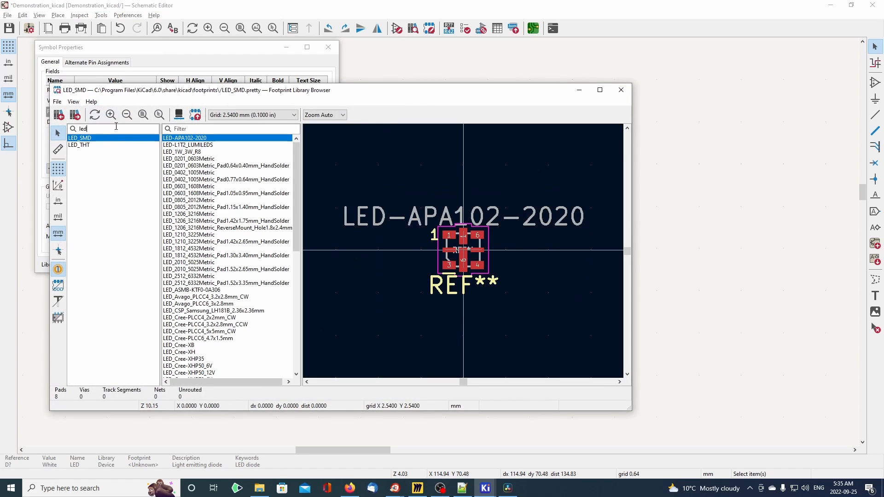
{"action": "left_click", "coordinate": [92, 145]}
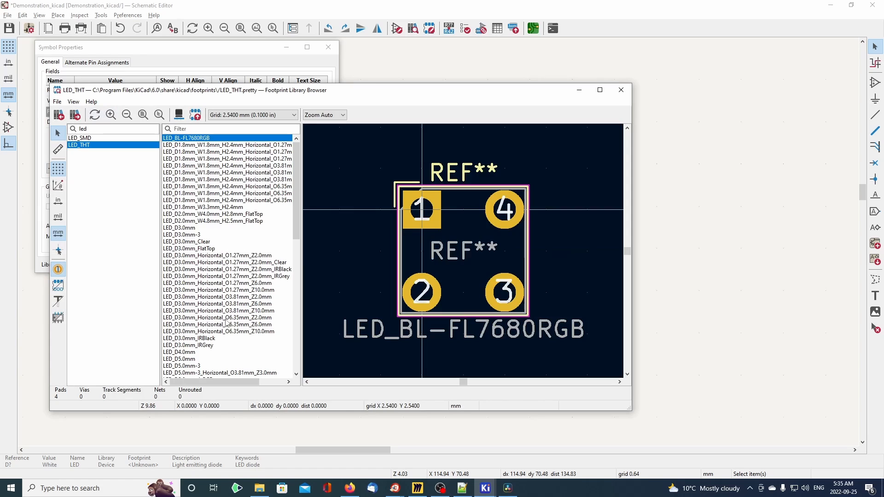
{"action": "left_click", "coordinate": [196, 367]}
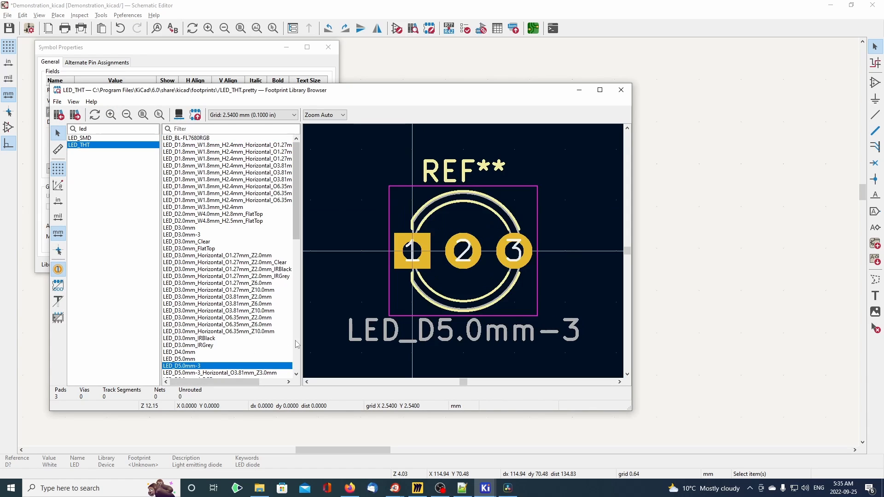
{"action": "scroll", "coordinate": [189, 322], "scroll_direction": "down", "scroll_amount": 3}
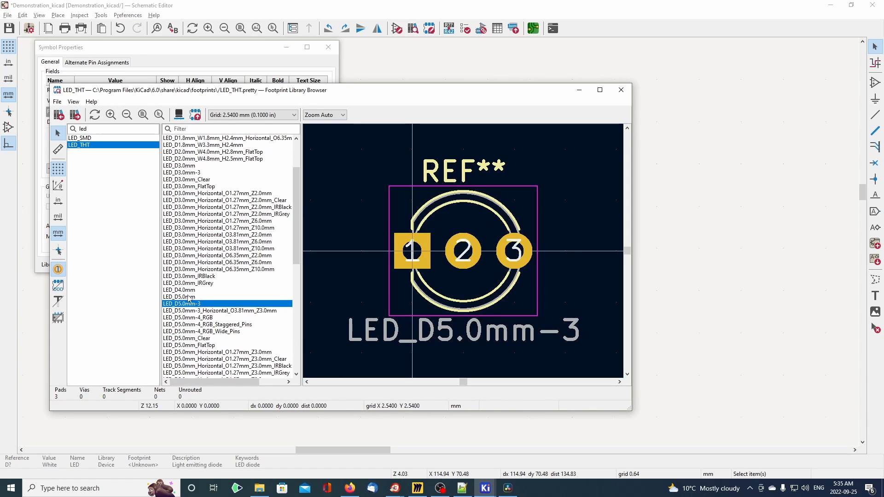
{"action": "left_click", "coordinate": [182, 297]}
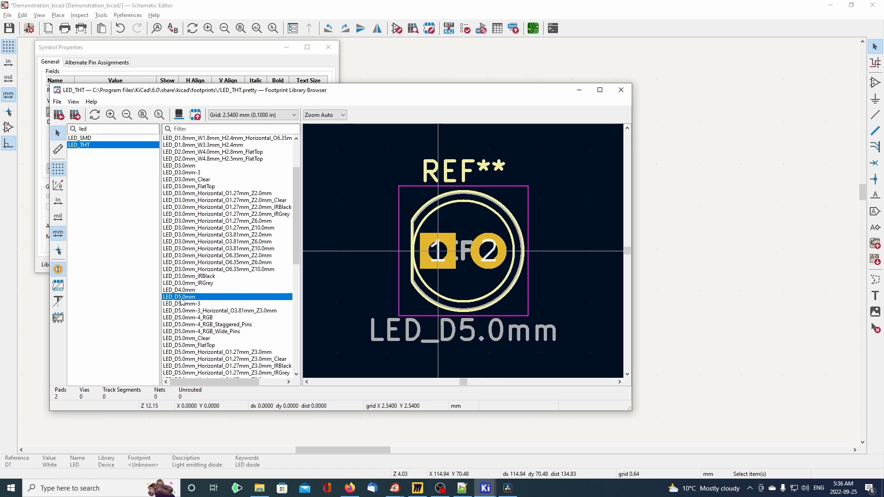
{"action": "double_click", "coordinate": [183, 298]}
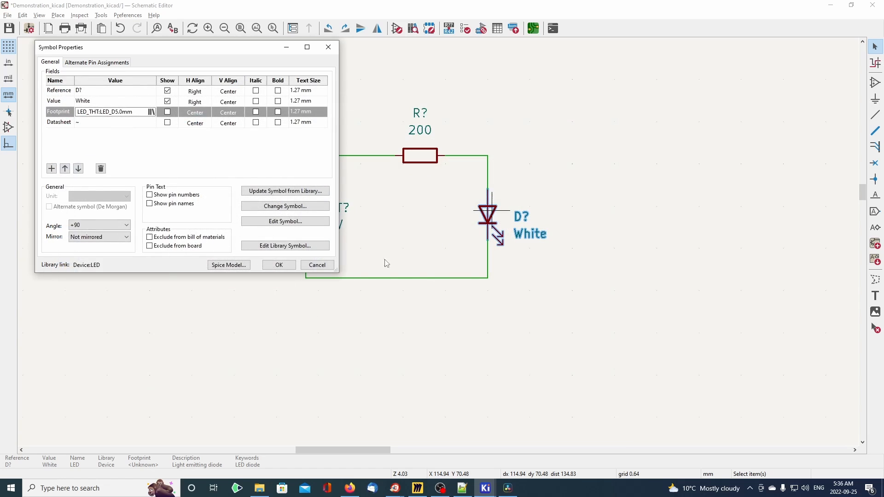
{"action": "left_click", "coordinate": [279, 266]}
{"action": "left_click", "coordinate": [194, 327]}
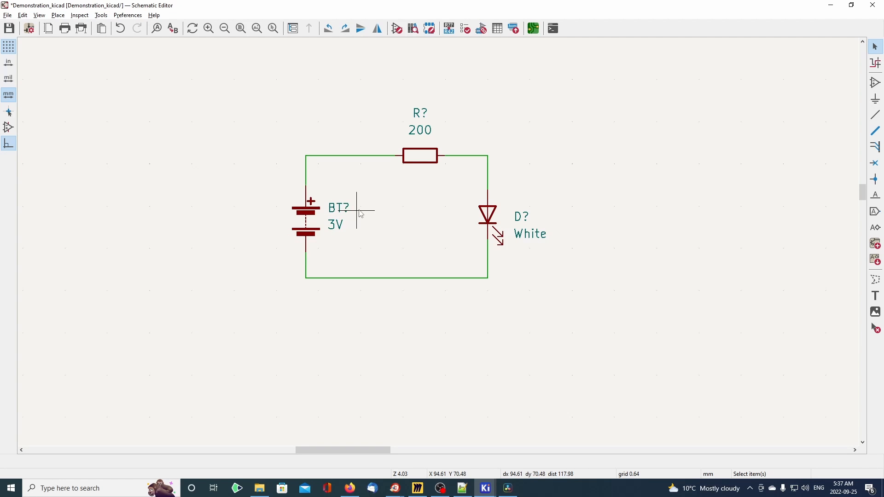
Annotate the entire schematic, keeping existing annotations and sorting symbols by X position, and save the schematic.
{"action": "left_click", "coordinate": [102, 15]}
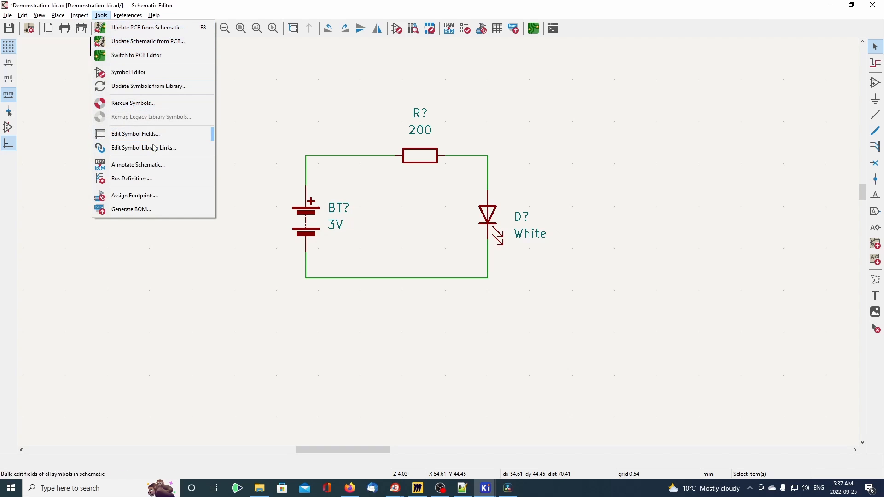
{"action": "left_click", "coordinate": [138, 165]}
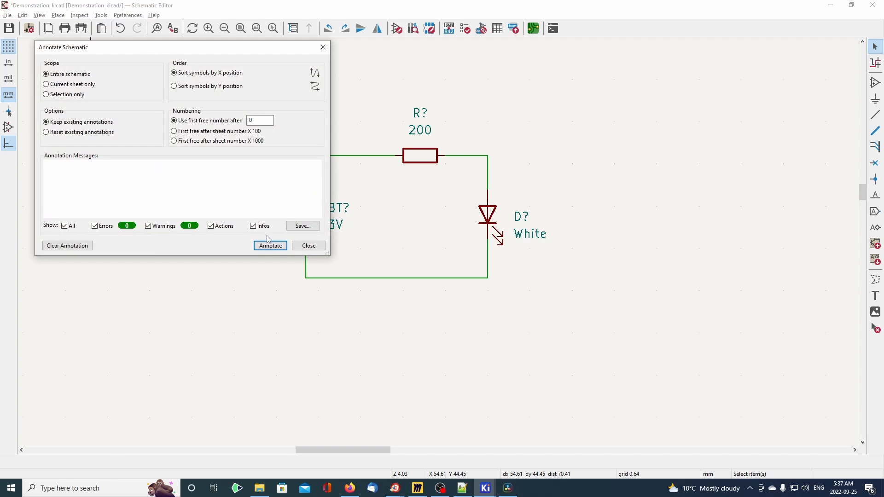
{"action": "left_click", "coordinate": [271, 246]}
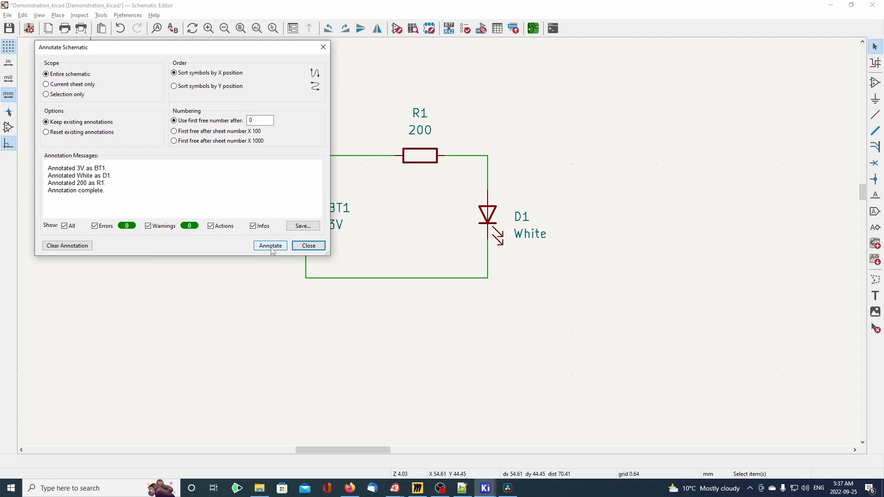
{"action": "left_click", "coordinate": [309, 246]}
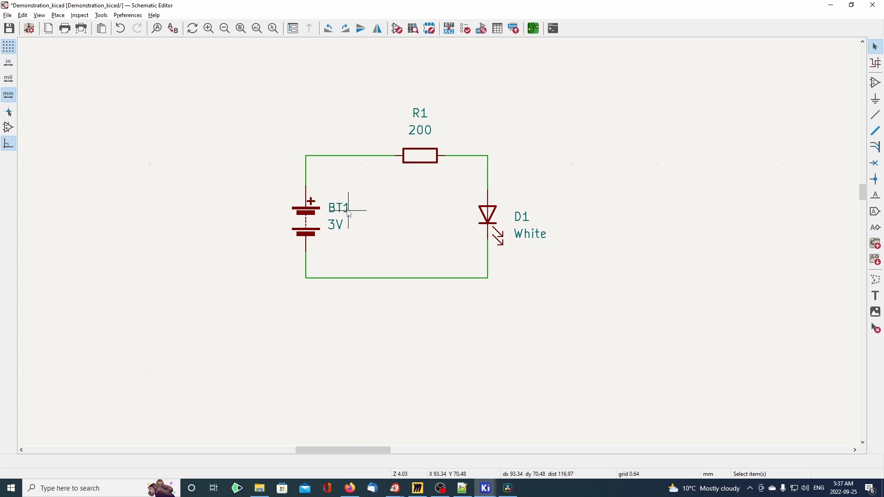
{"action": "key", "text": "ctrl+s"}
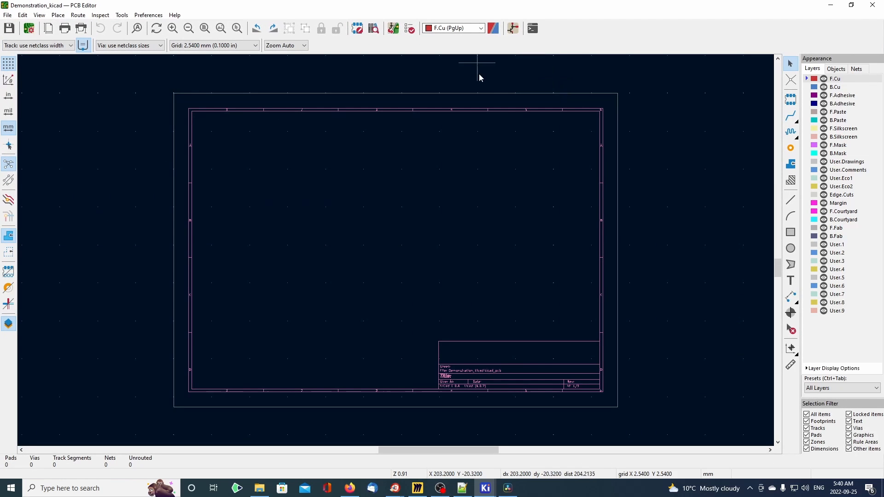
Update the PCB from the schematic and place the battery holder, LED and resistor footprints together in the upper middle of the drawing sheet.
{"action": "left_click", "coordinate": [399, 34]}
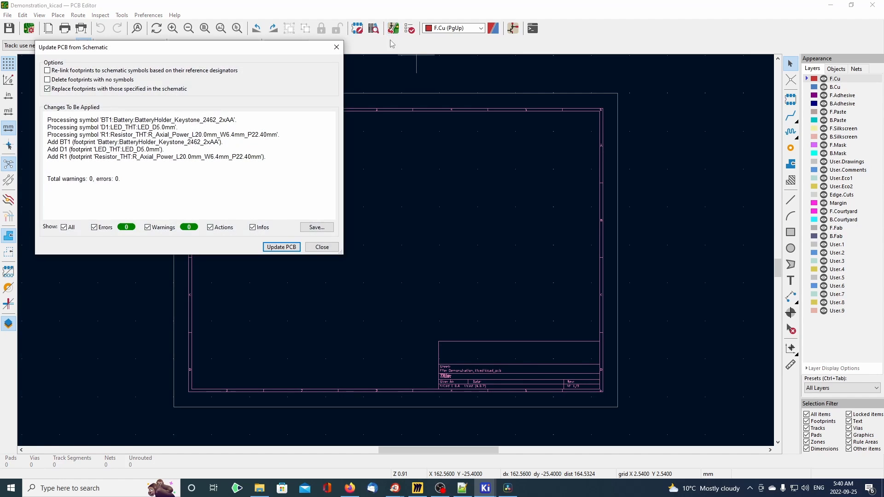
{"action": "left_click", "coordinate": [275, 249]}
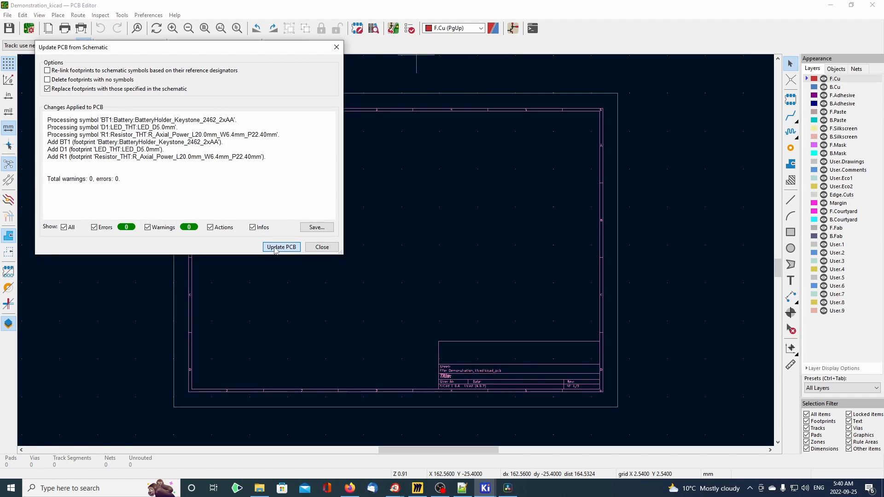
{"action": "left_click", "coordinate": [323, 247]}
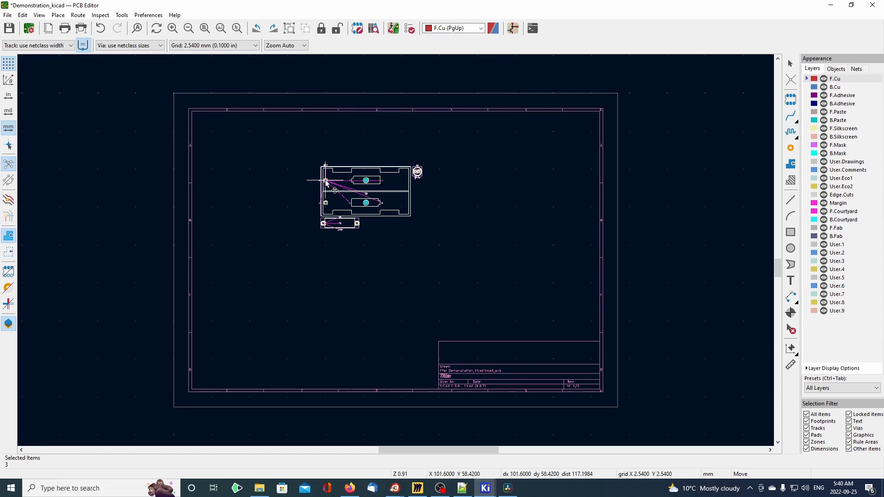
{"action": "left_click", "coordinate": [329, 182]}
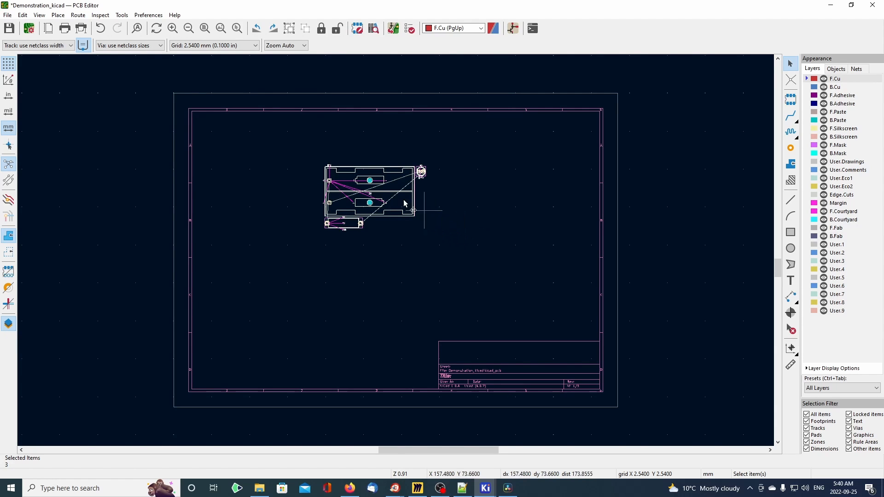
{"action": "scroll", "coordinate": [399, 258], "scroll_direction": "up", "scroll_amount": 4}
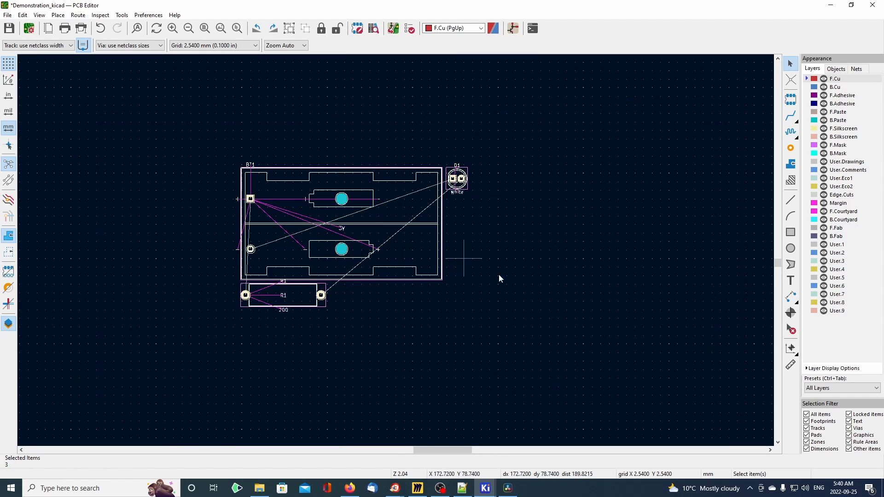
{"action": "left_click", "coordinate": [537, 261]}
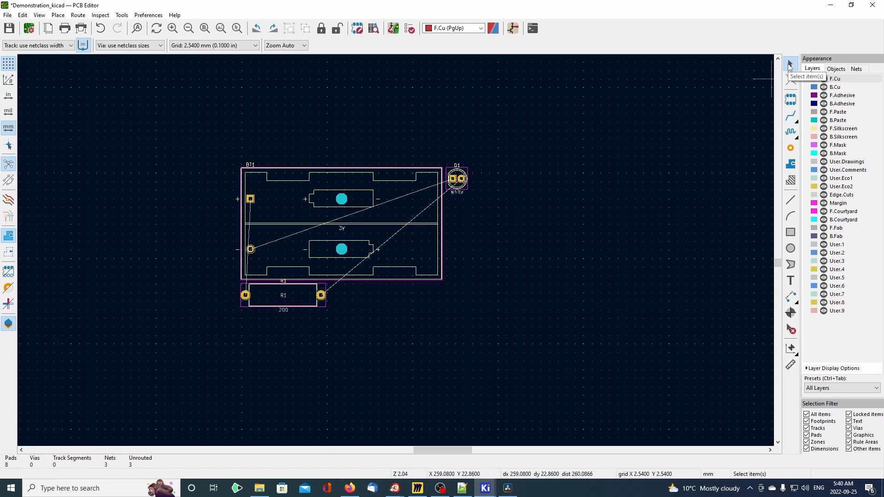
Rotate the battery holder footprint to 90 degrees so its terminal pads face down, and reposition it above the resistor area.
{"action": "left_click", "coordinate": [404, 223]}
{"action": "left_click_drag", "start_coordinate": [404, 221], "coordinate": [242, 130]}
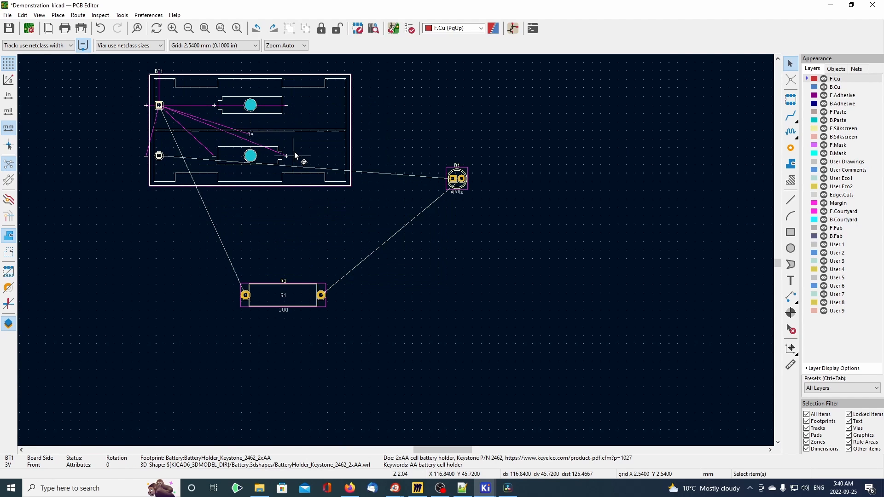
{"action": "key", "text": "r"}
{"action": "key", "text": "r"}
{"action": "key", "text": "r"}
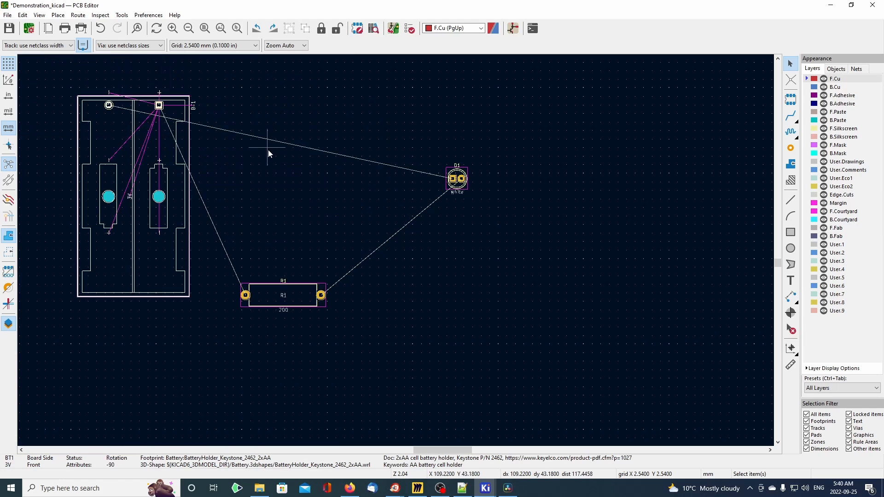
{"action": "key", "text": "r"}
{"action": "key", "text": "r"}
{"action": "middle_click_drag", "start_coordinate": [277, 183], "coordinate": [299, 217]}
{"action": "left_click_drag", "start_coordinate": [259, 148], "coordinate": [286, 307]}
{"action": "middle_click_drag", "start_coordinate": [296, 280], "coordinate": [356, 197]}
{"action": "left_click_drag", "start_coordinate": [370, 146], "coordinate": [313, 201]}
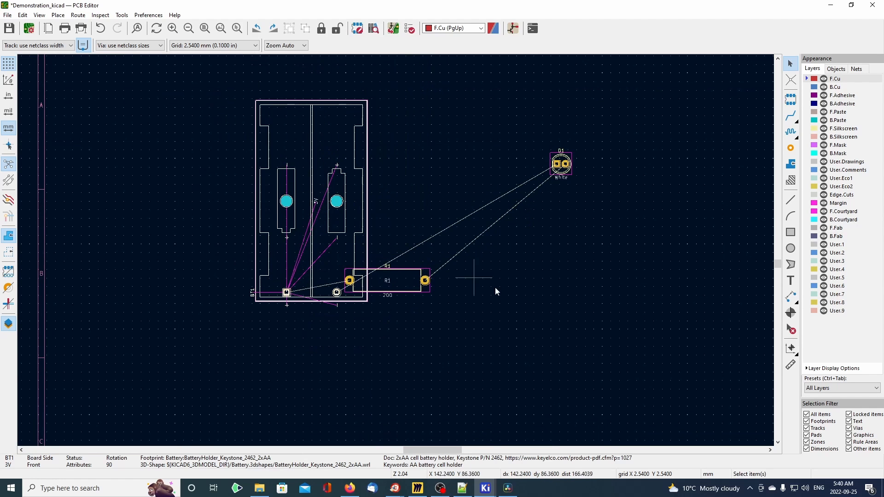
Place the resistor below the battery holder and the LED beside the resistor's right end, rotating the LED to -90 degrees.
{"action": "middle_click_drag", "start_coordinate": [479, 297], "coordinate": [528, 242]}
{"action": "left_click_drag", "start_coordinate": [455, 231], "coordinate": [310, 317]}
{"action": "left_click", "coordinate": [635, 128]}
{"action": "left_click_drag", "start_coordinate": [613, 112], "coordinate": [397, 319]}
{"action": "key", "text": "r"}
{"action": "key", "text": "r"}
{"action": "key", "text": "r"}
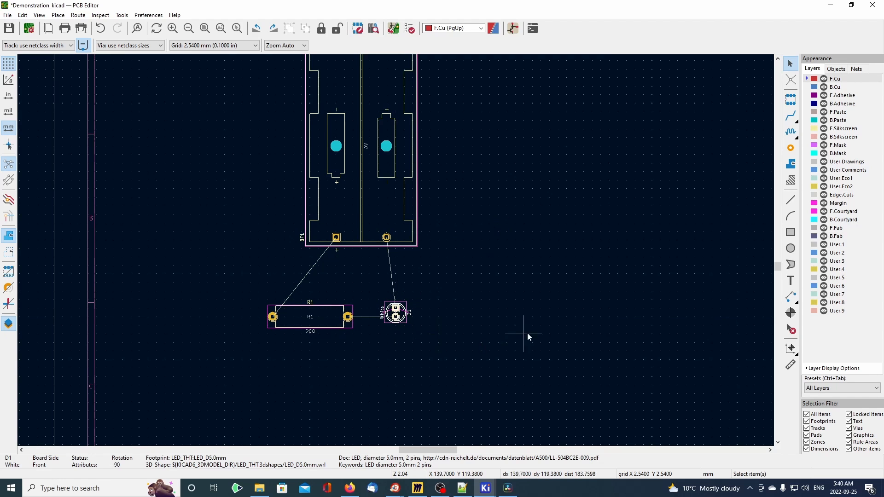
{"action": "left_click", "coordinate": [537, 317]}
{"action": "middle_click_drag", "start_coordinate": [454, 251], "coordinate": [447, 277]}
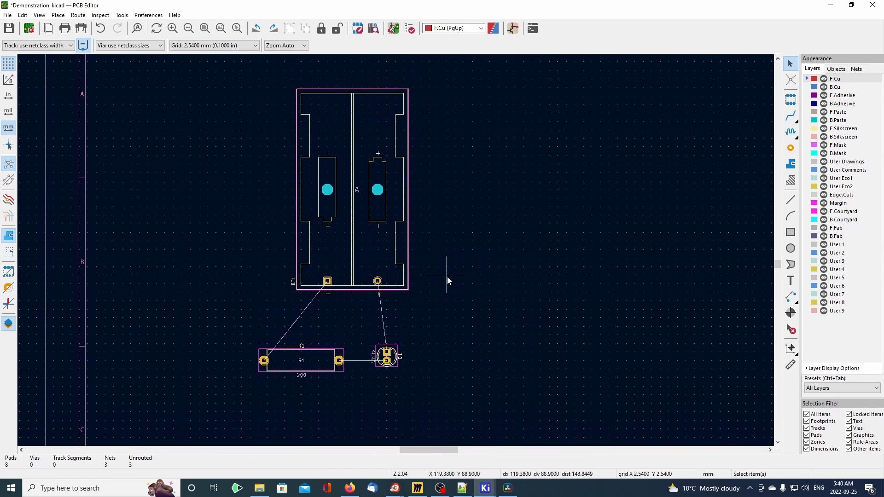
Route a single F.Cu track from the battery holder's positive pad to the resistor's left pad.
{"action": "middle_click_drag", "start_coordinate": [434, 321], "coordinate": [428, 271]}
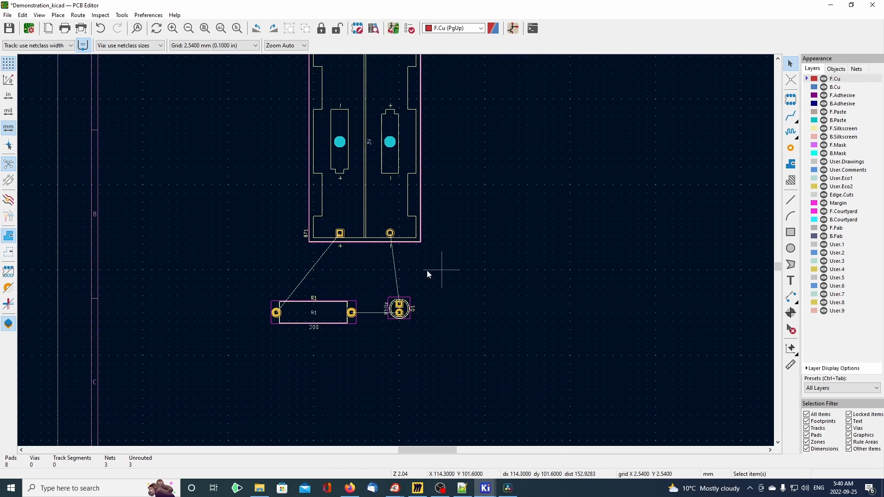
{"action": "scroll", "coordinate": [396, 253], "scroll_direction": "up", "scroll_amount": 3}
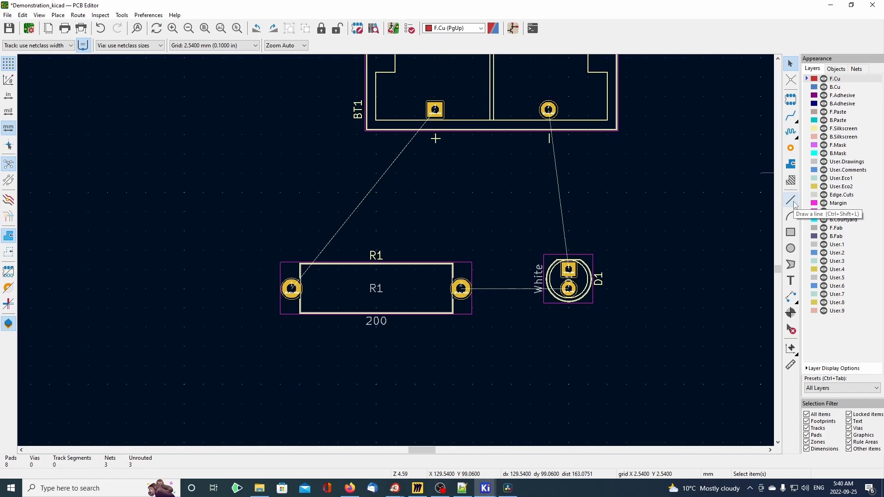
{"action": "left_click", "coordinate": [790, 116]}
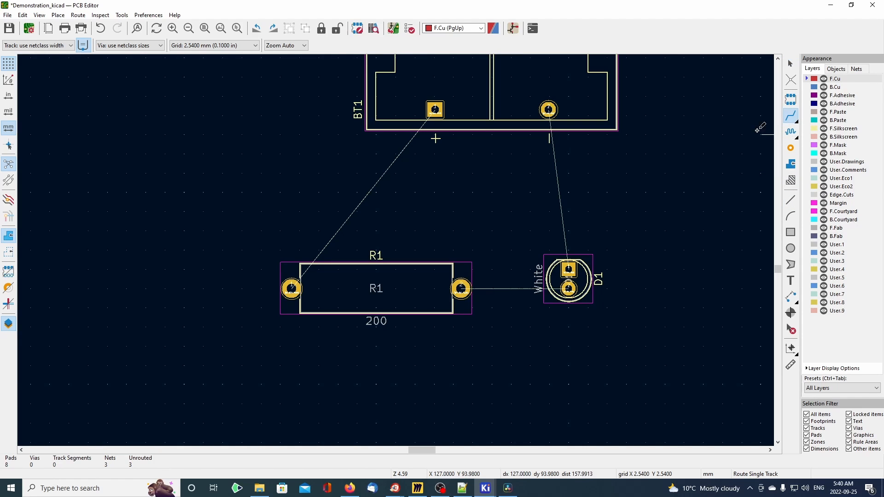
{"action": "left_click", "coordinate": [436, 109]}
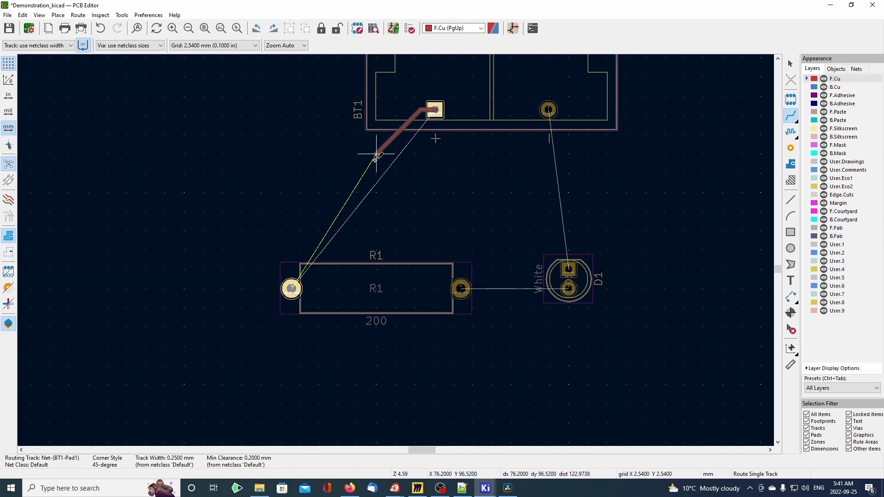
{"action": "left_click", "coordinate": [292, 289]}
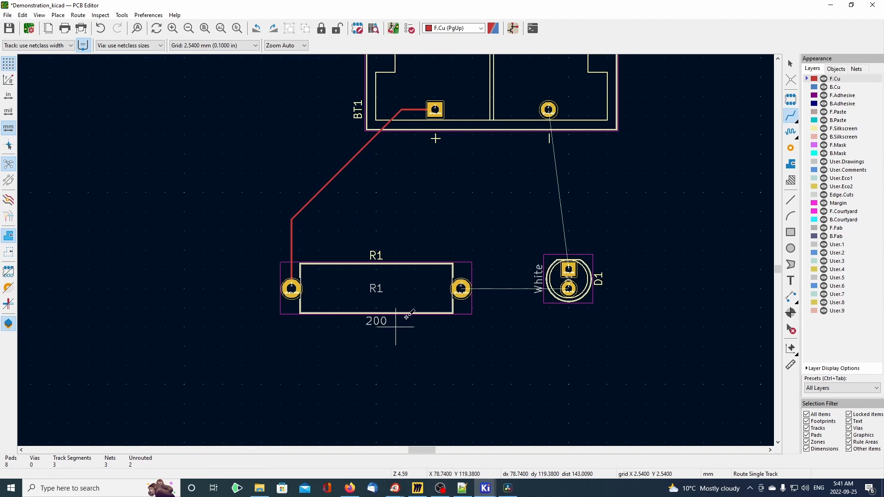
Route F.Cu tracks from the resistor's right pad to the LED's round pad and from the LED's square pad to the battery's negative pad.
{"action": "left_click", "coordinate": [461, 289]}
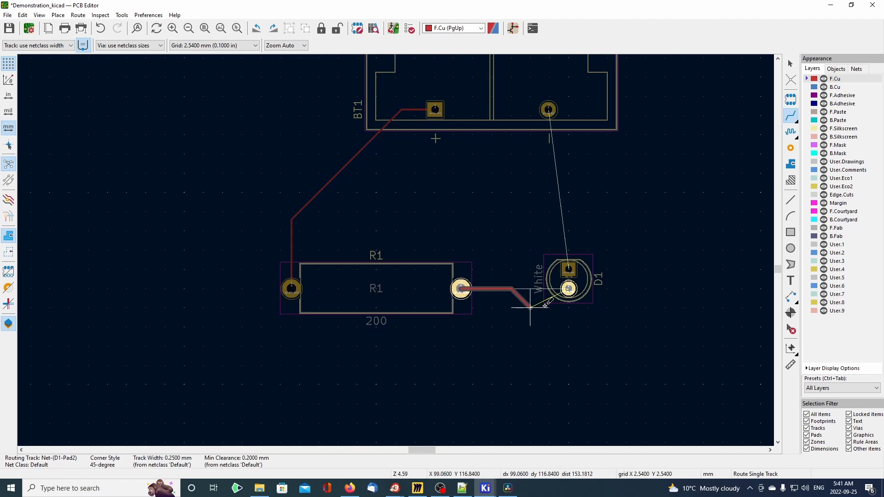
{"action": "left_click", "coordinate": [570, 289]}
{"action": "middle_click_drag", "start_coordinate": [583, 206], "coordinate": [456, 251]}
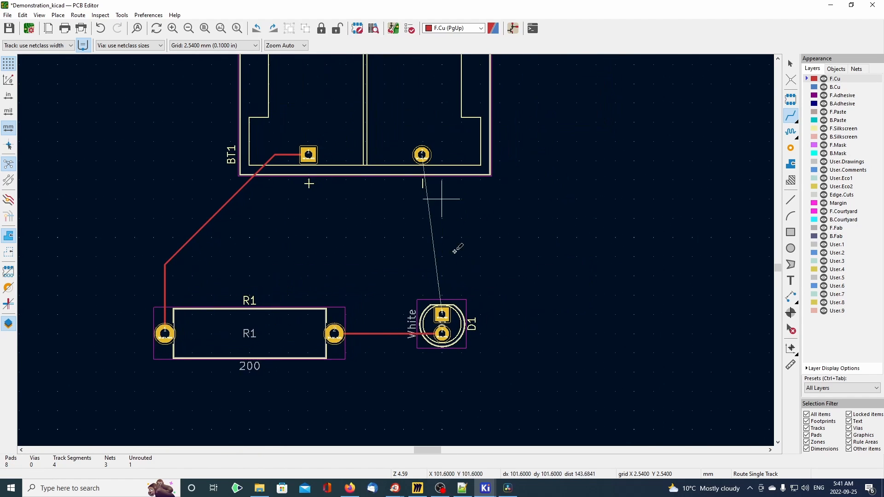
{"action": "left_click", "coordinate": [442, 314]}
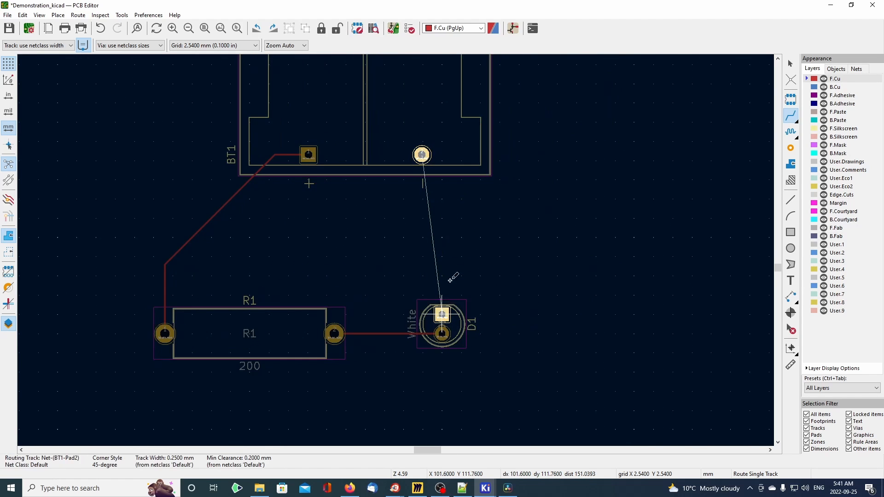
{"action": "left_click", "coordinate": [422, 154]}
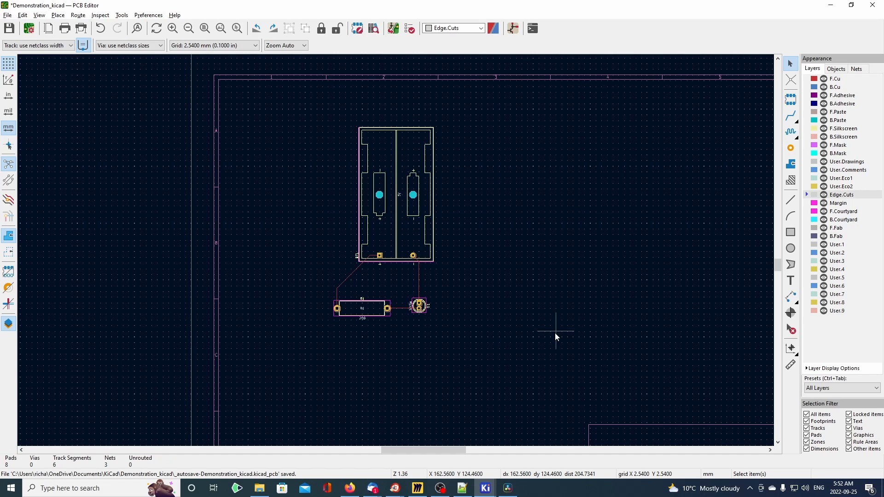
Draw a rectangular board outline about 79 by 102 mm on the Edge.Cuts layer around all three footprints and their tracks.
{"action": "left_click", "coordinate": [792, 231]}
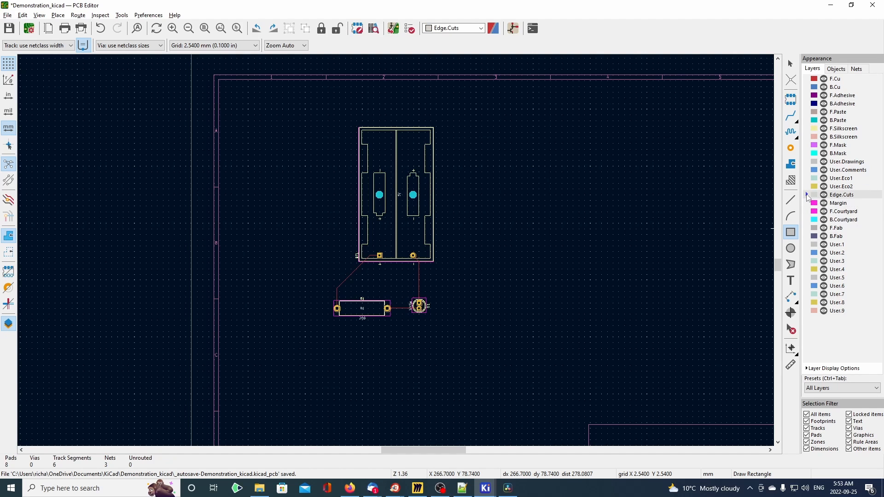
{"action": "left_click", "coordinate": [299, 109]}
{"action": "left_click", "coordinate": [478, 336]}
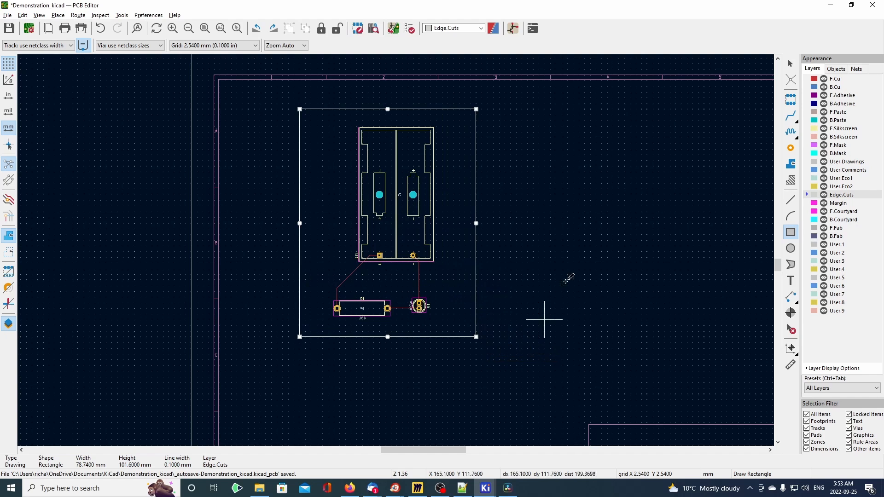
Examine the board with its mounted components in the 3D Viewer.
{"action": "left_click", "coordinate": [39, 15]}
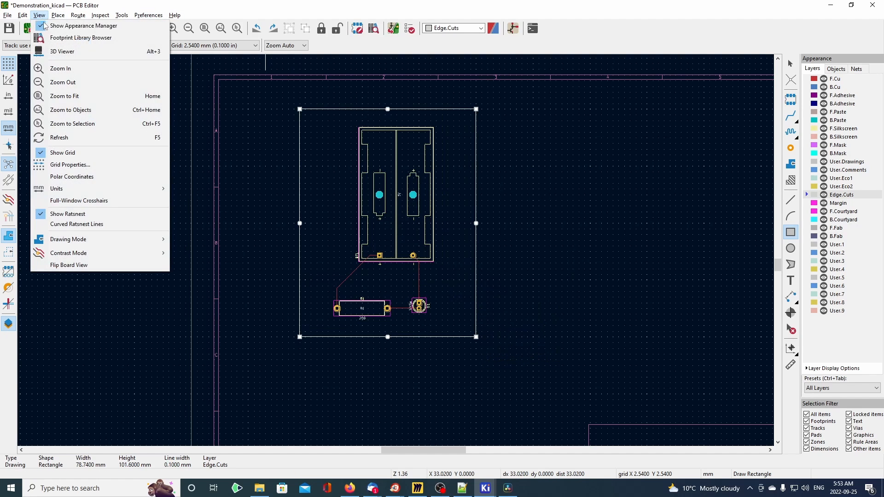
{"action": "left_click", "coordinate": [64, 52]}
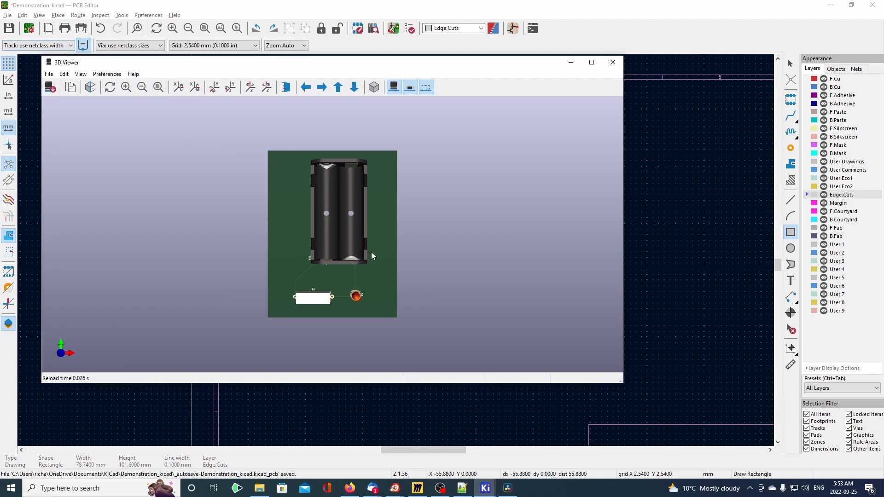
{"action": "left_click_drag", "start_coordinate": [372, 253], "coordinate": [410, 153]}
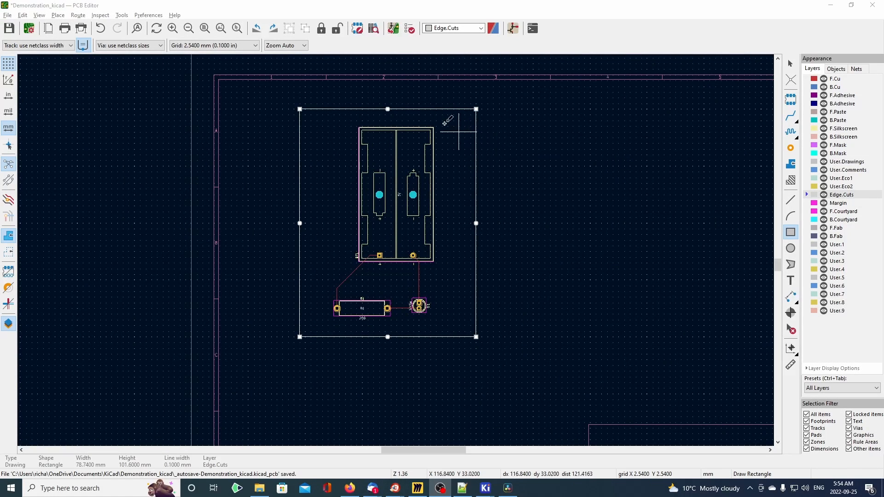
Plot the board's layers as Gerber fabrication files, keeping the default layer selection and plot options.
{"action": "left_click", "coordinate": [8, 15]}
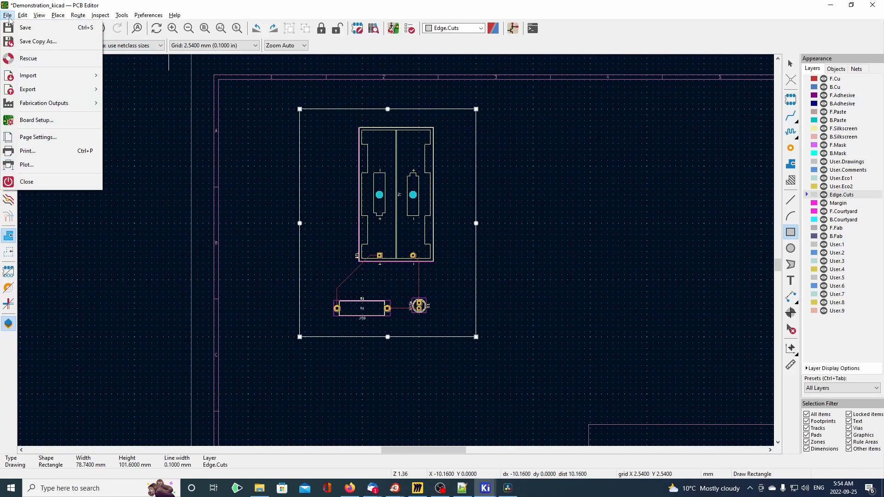
{"action": "mouse_move", "coordinate": [68, 106]}
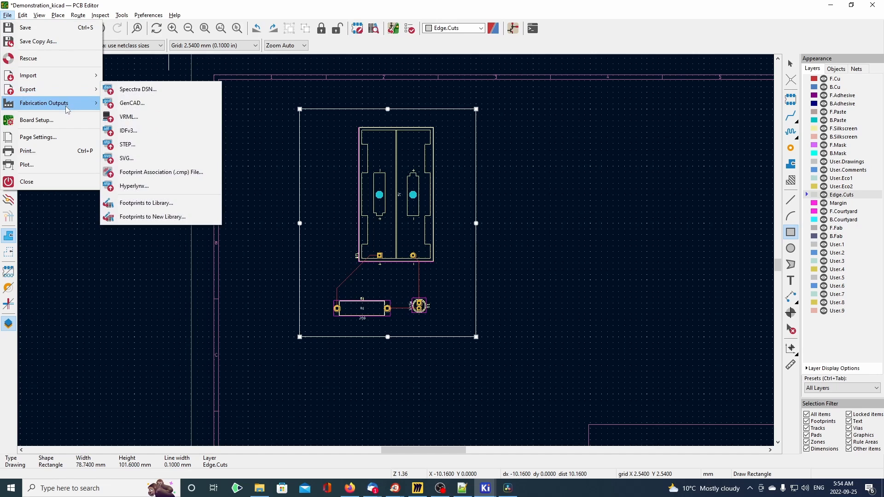
{"action": "left_click", "coordinate": [157, 104]}
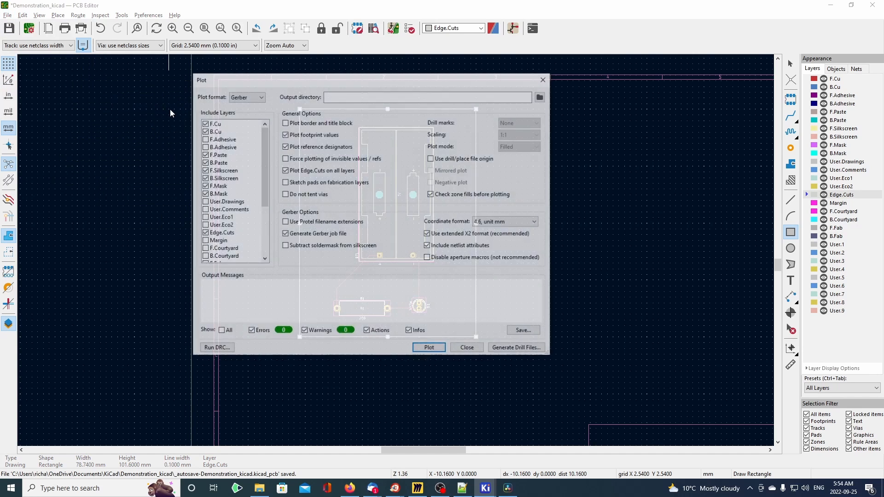
{"action": "left_click", "coordinate": [445, 351]}
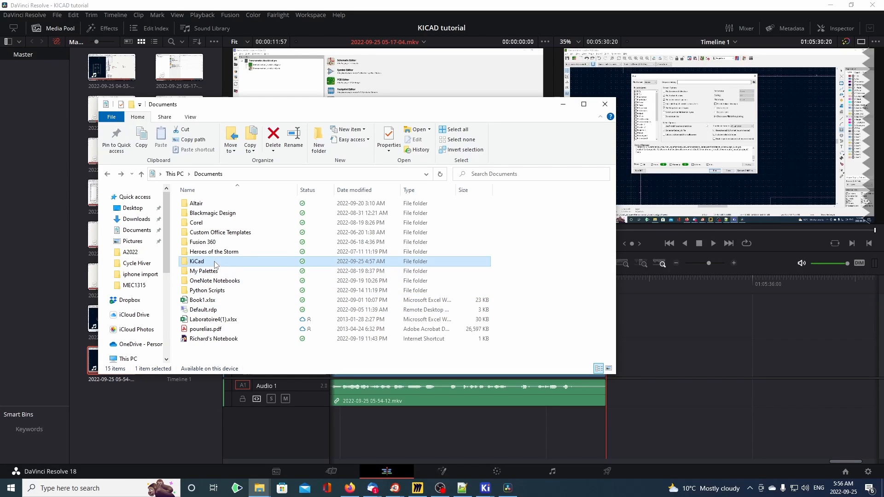
Switch to File Explorer, open the Demonstration_kicad folder inside Documents > KiCad, and maximize the window.
{"action": "double_click", "coordinate": [197, 261]}
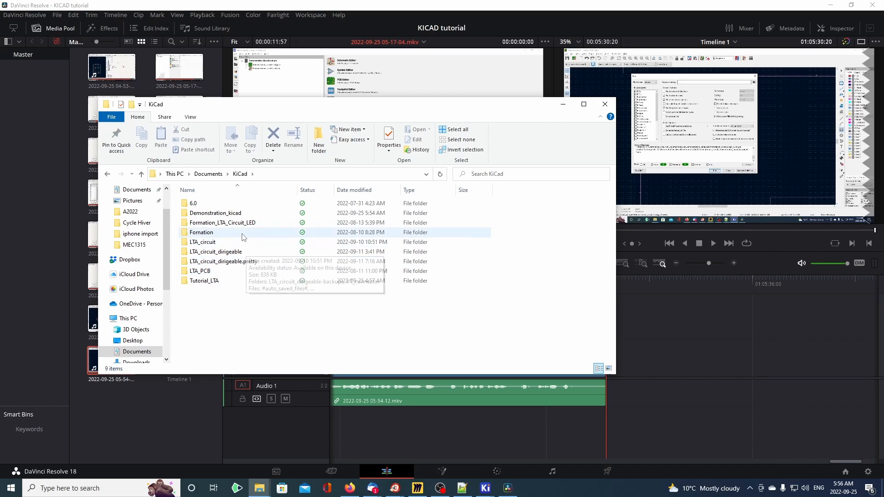
{"action": "double_click", "coordinate": [244, 213]}
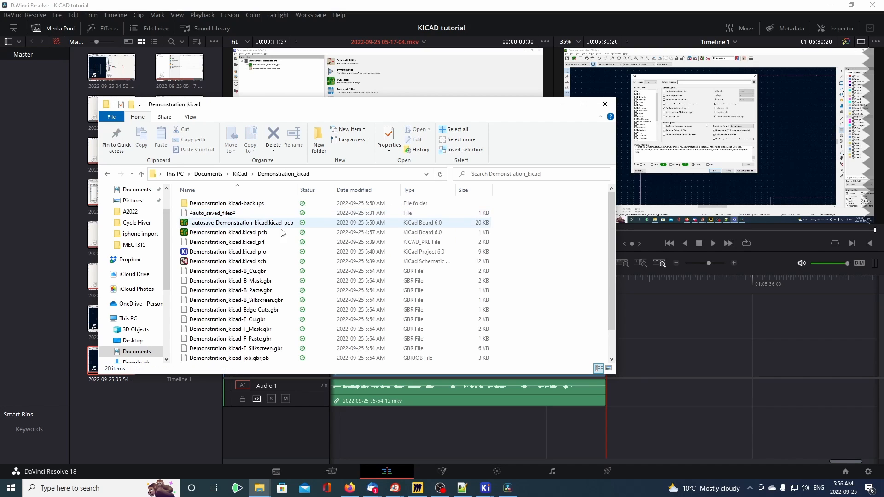
{"action": "double_click", "coordinate": [325, 105]}
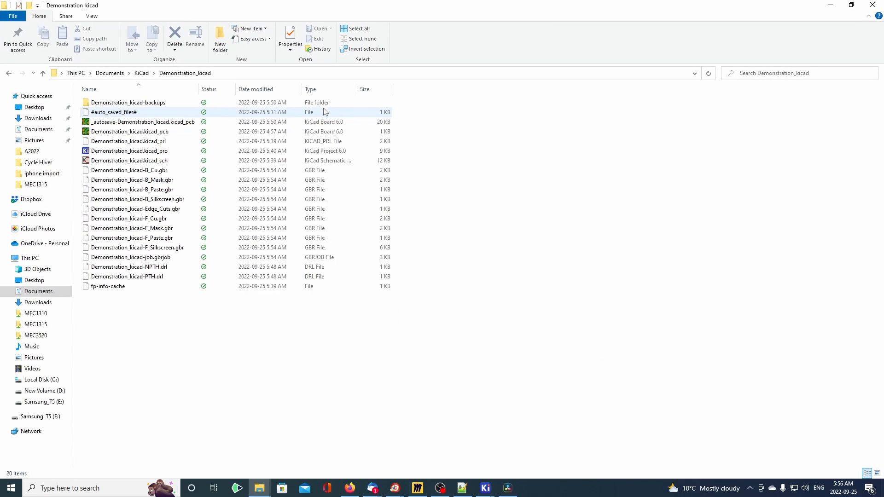
Compress the Gerber, job and drill files from Demonstration_kicad-B_Cu.gbr through Demonstration_kicad-PTH.drl into one zip archive, and select the archive.
{"action": "left_click", "coordinate": [167, 171]}
{"action": "left_click", "coordinate": [161, 278], "text": "shift"}
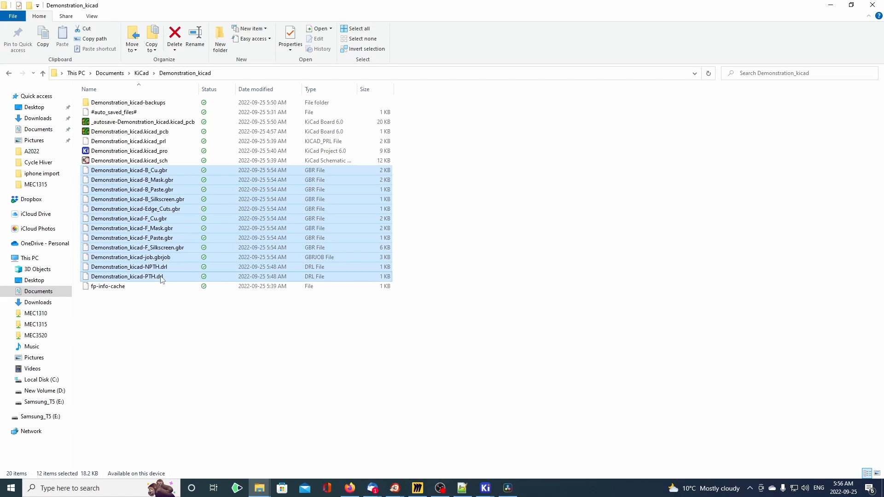
{"action": "right_click", "coordinate": [141, 216]}
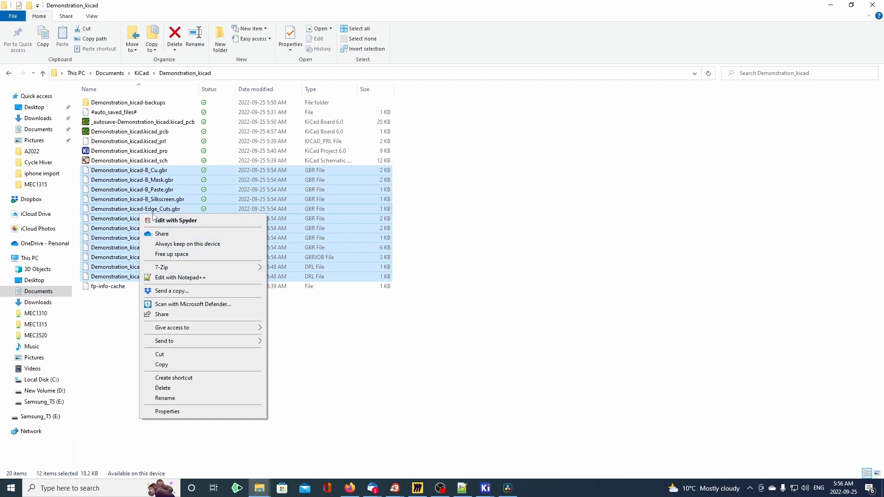
{"action": "mouse_move", "coordinate": [242, 341]}
{"action": "left_click", "coordinate": [314, 355]}
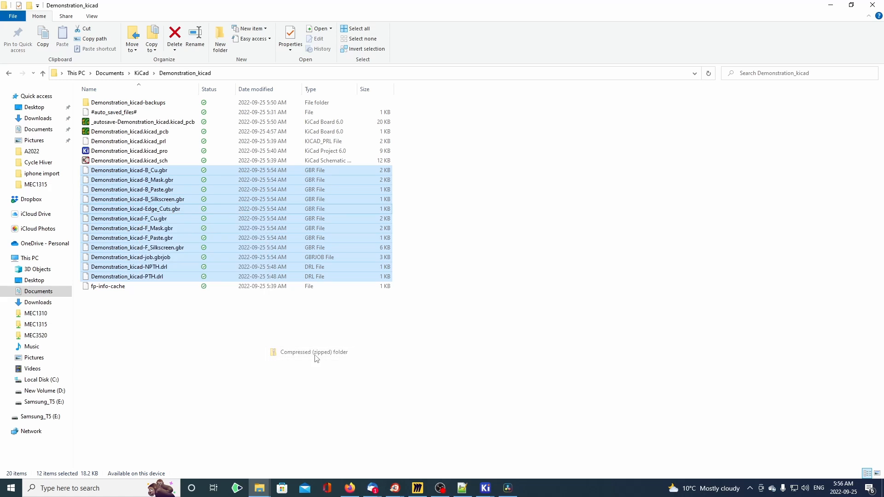
{"action": "left_click", "coordinate": [369, 393]}
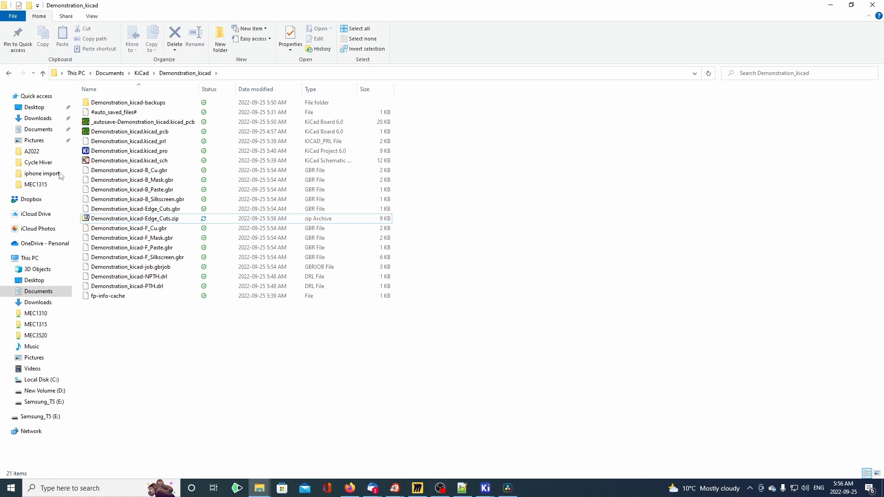
{"action": "left_click", "coordinate": [153, 221]}
Switch to the JLCPCB site in Firefox, return to its home page and start an instant quote for a 2-layer board.
{"action": "mouse_move", "coordinate": [356, 491]}
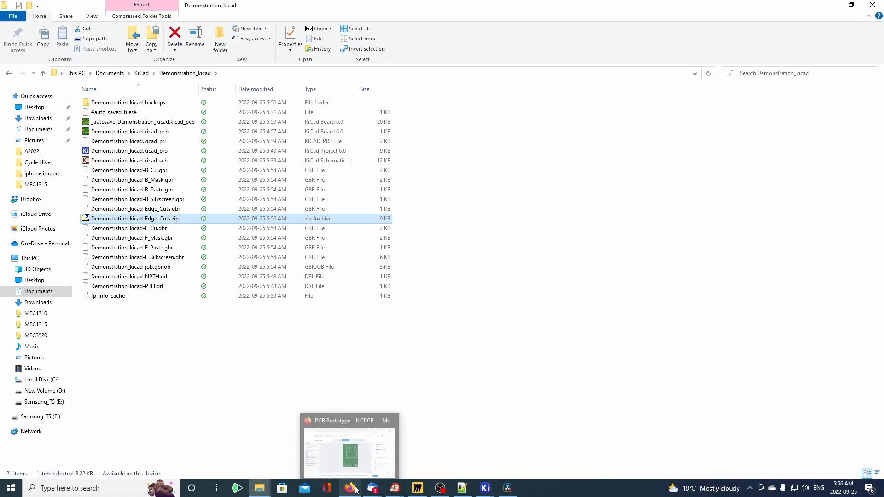
{"action": "left_click", "coordinate": [350, 449]}
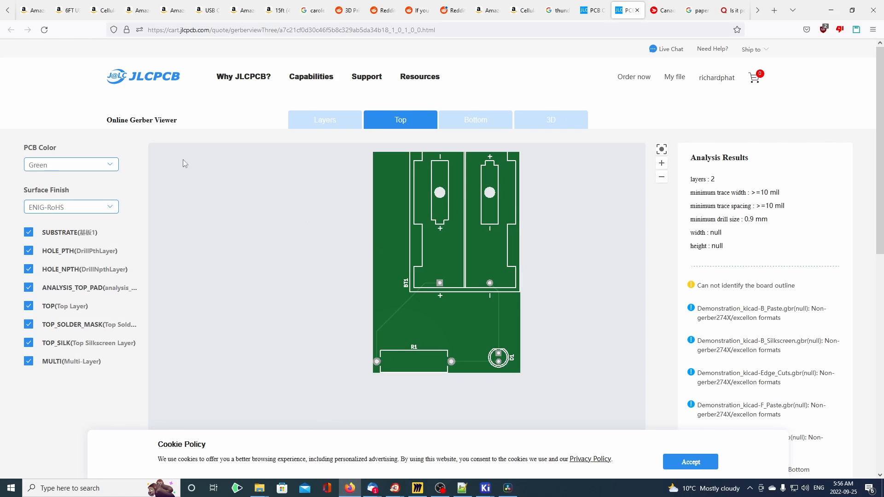
{"action": "left_click", "coordinate": [161, 79]}
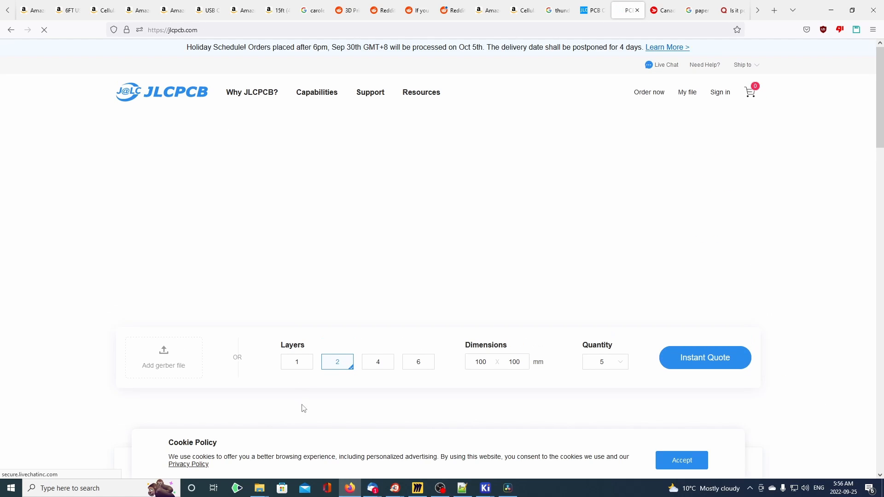
{"action": "left_click", "coordinate": [704, 366]}
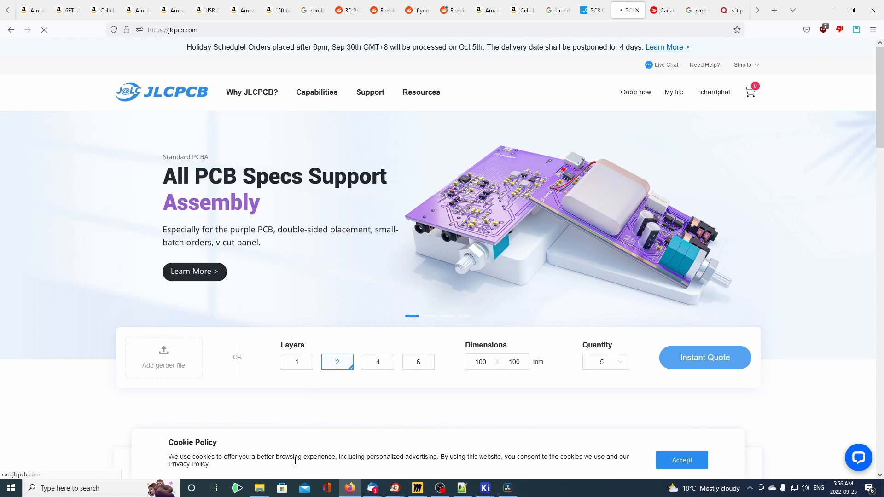
Upload Demonstration_kicad-Edge_Cuts.zip from the project folder to the JLCPCB quote page and review the board preview and order options.
{"action": "mouse_move", "coordinate": [258, 492]}
{"action": "left_click", "coordinate": [289, 451]}
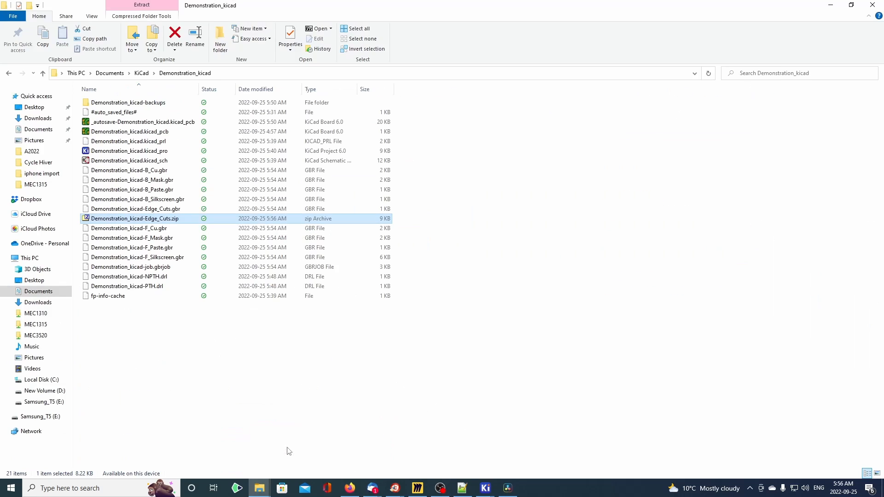
{"action": "left_click_drag", "start_coordinate": [361, 4], "coordinate": [664, 166]}
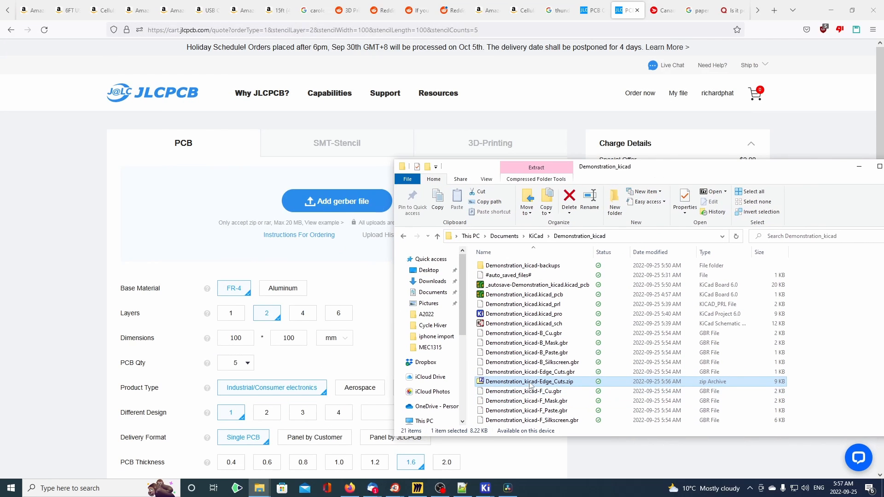
{"action": "left_click_drag", "start_coordinate": [530, 382], "coordinate": [297, 263]}
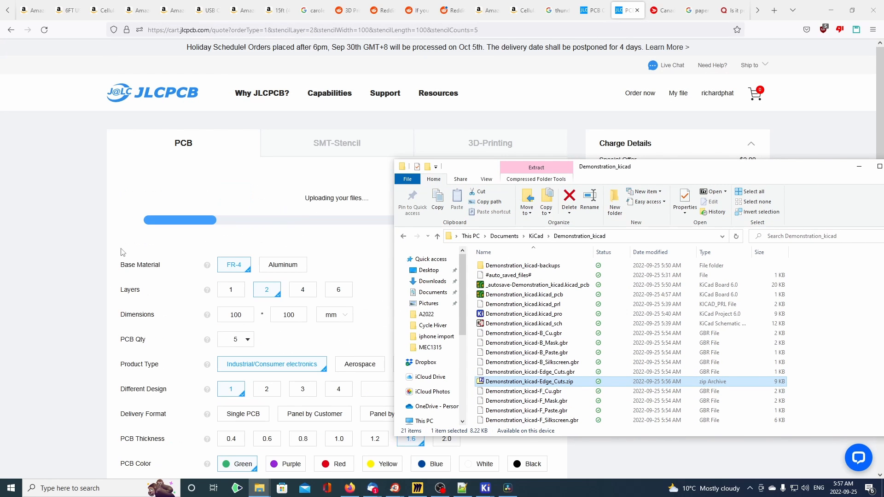
{"action": "left_click", "coordinate": [82, 220]}
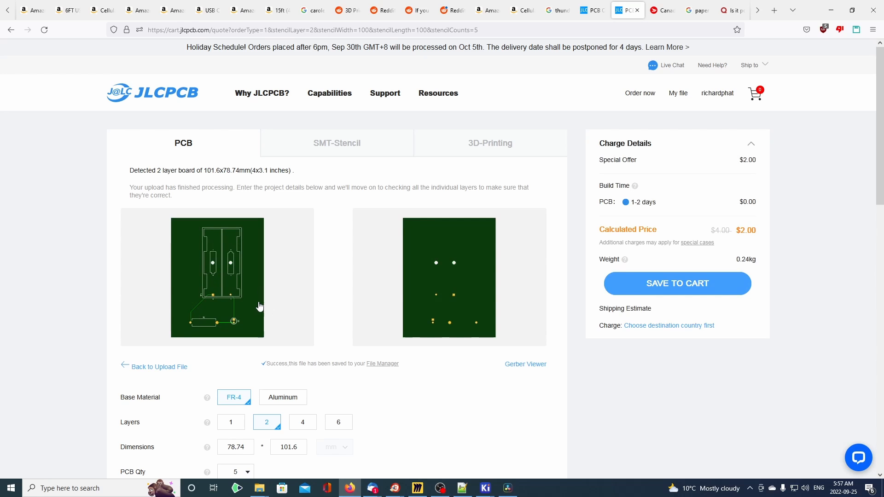
{"action": "scroll", "coordinate": [787, 285], "scroll_direction": "down", "scroll_amount": 4}
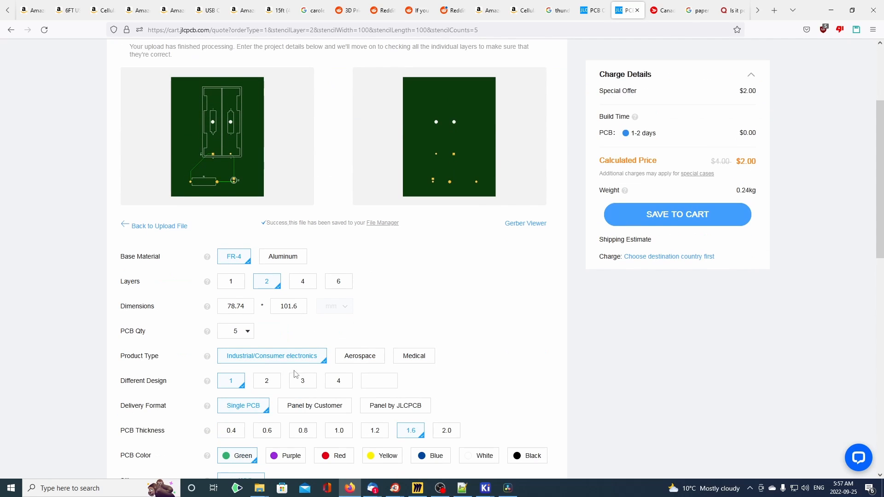